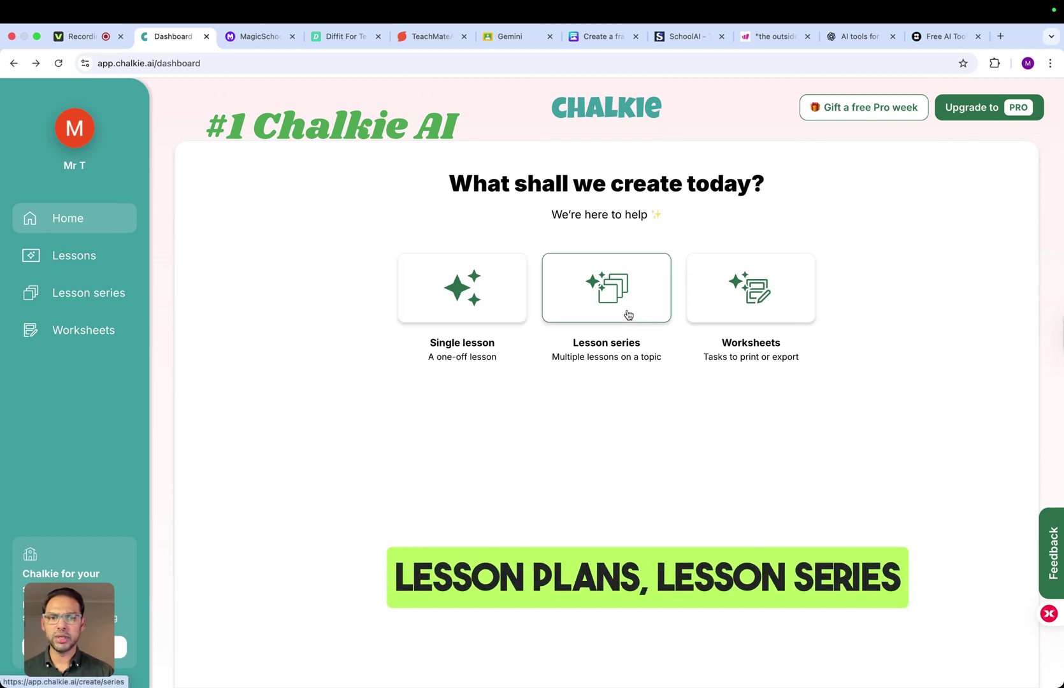
Start a new Chalkie worksheet from the Multiple choice quiz template in the gallery.
{"action": "left_click", "coordinate": [770, 311]}
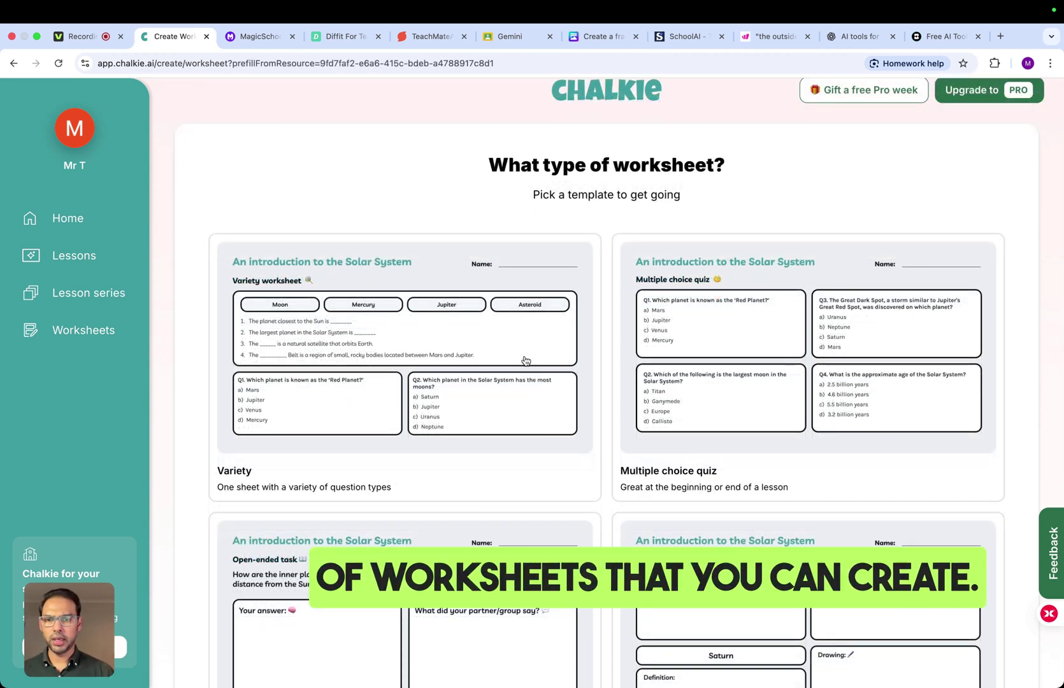
{"action": "scroll", "coordinate": [526, 361], "scroll_direction": "down", "scroll_amount": 3}
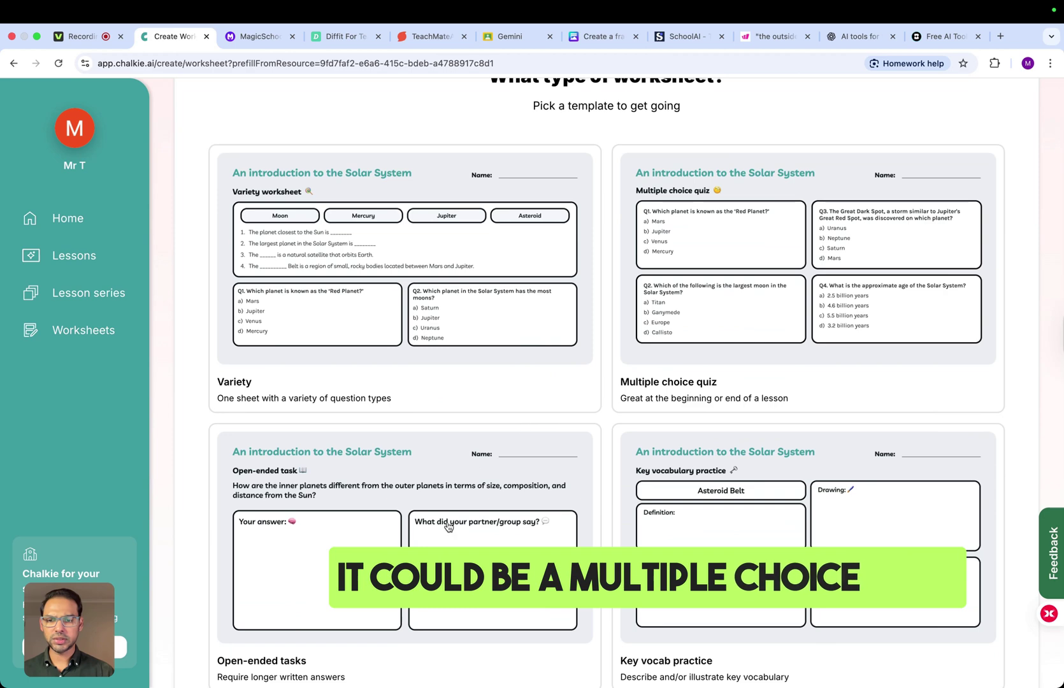
{"action": "scroll", "coordinate": [808, 519], "scroll_direction": "down", "scroll_amount": 3}
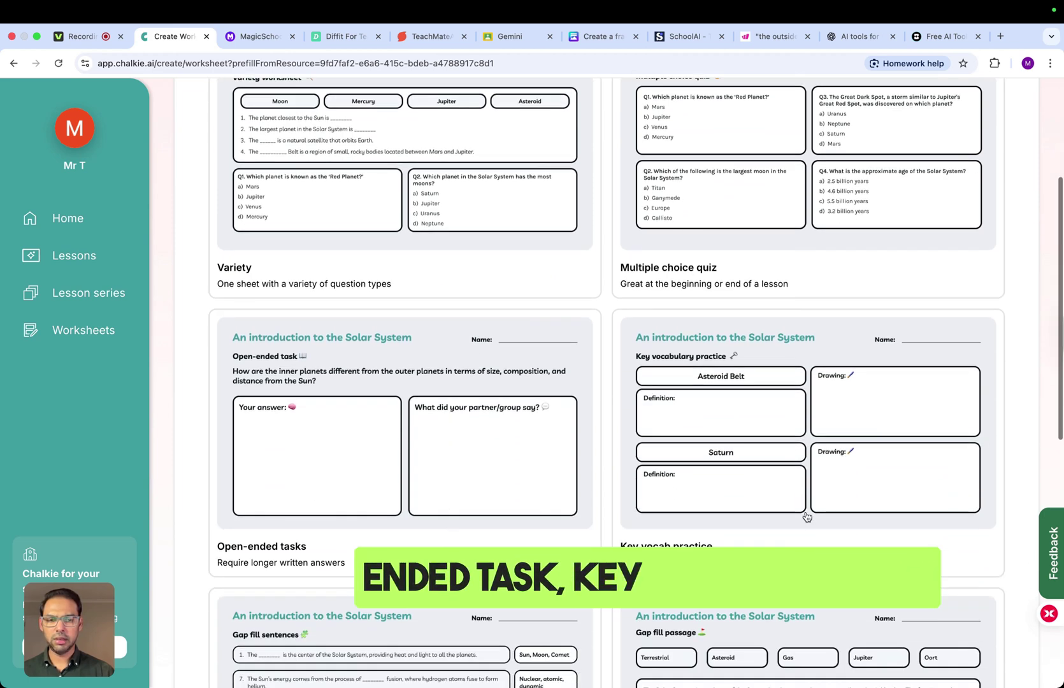
{"action": "scroll", "coordinate": [808, 520], "scroll_direction": "down", "scroll_amount": 5}
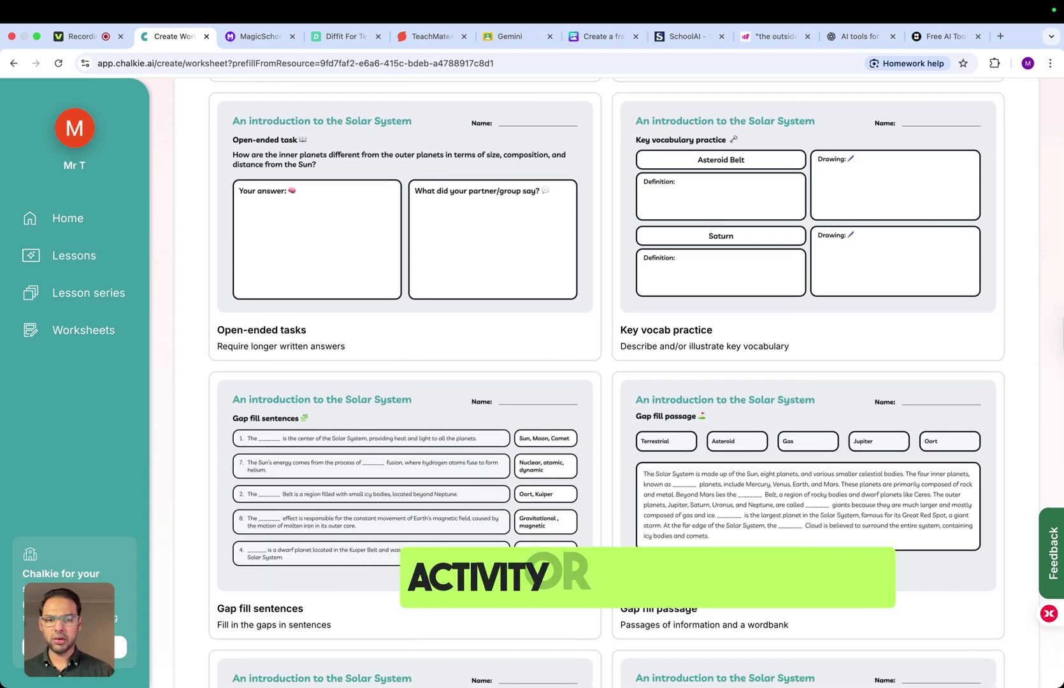
{"action": "scroll", "coordinate": [808, 520], "scroll_direction": "down", "scroll_amount": 5}
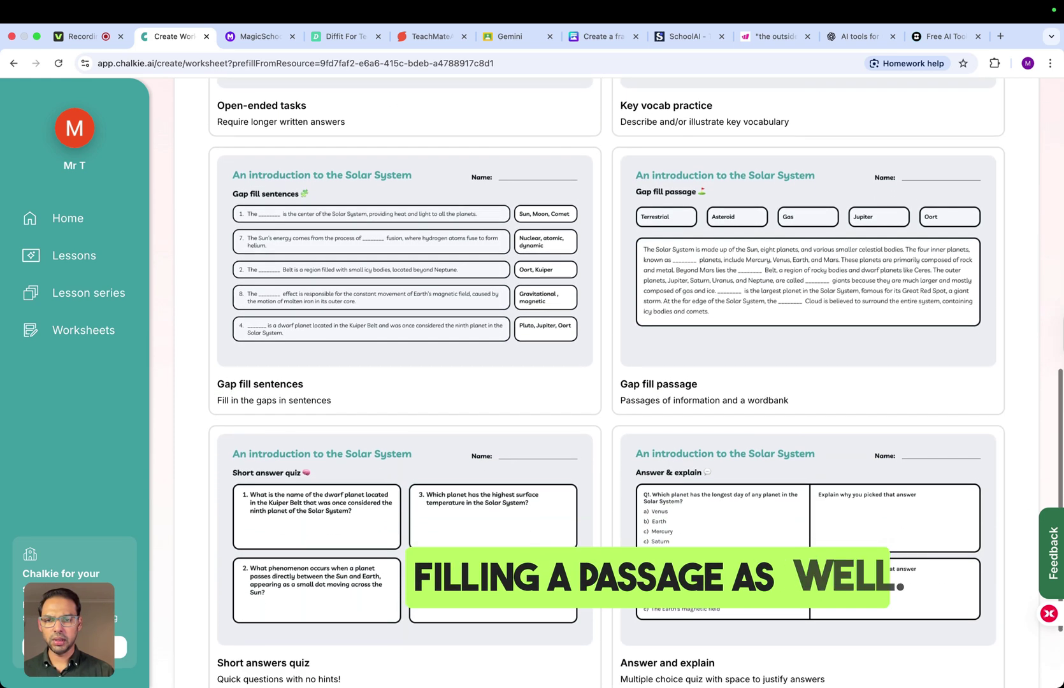
{"action": "scroll", "coordinate": [636, 383], "scroll_direction": "up", "scroll_amount": 10}
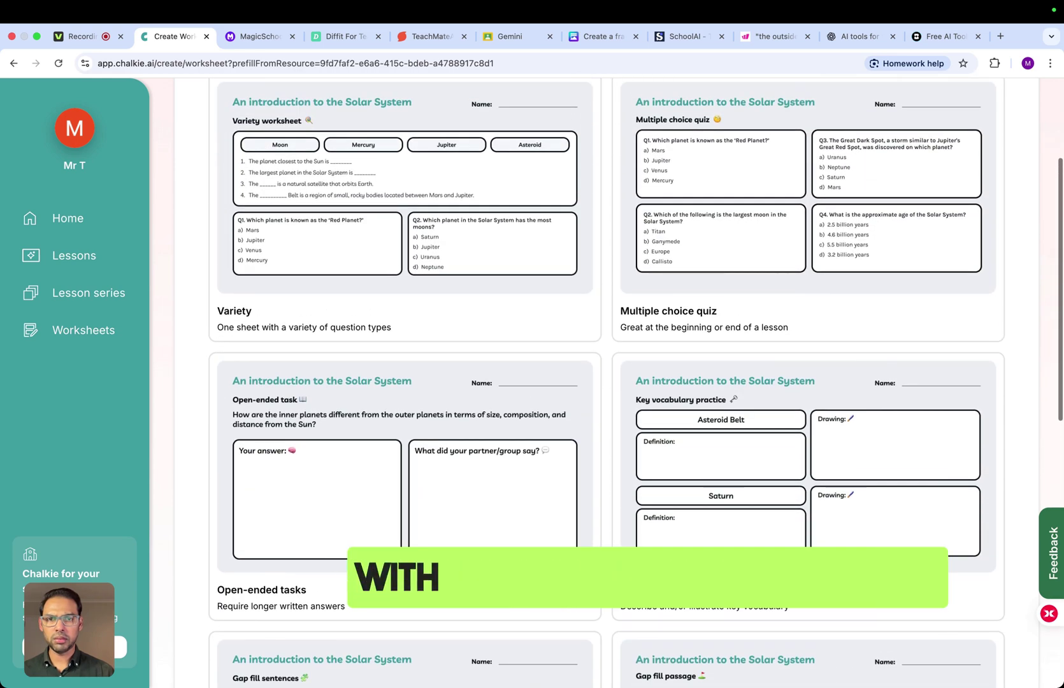
{"action": "left_click", "coordinate": [724, 277]}
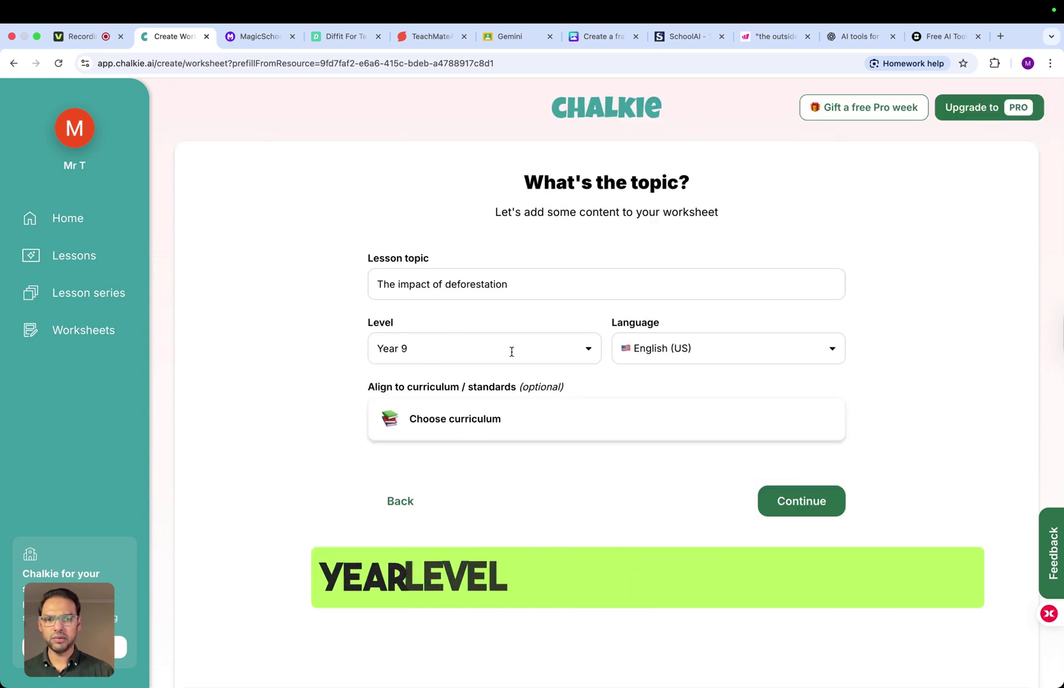
Create a Moderate, 12-question multiple choice quiz with an answer page included.
{"action": "left_click", "coordinate": [782, 517]}
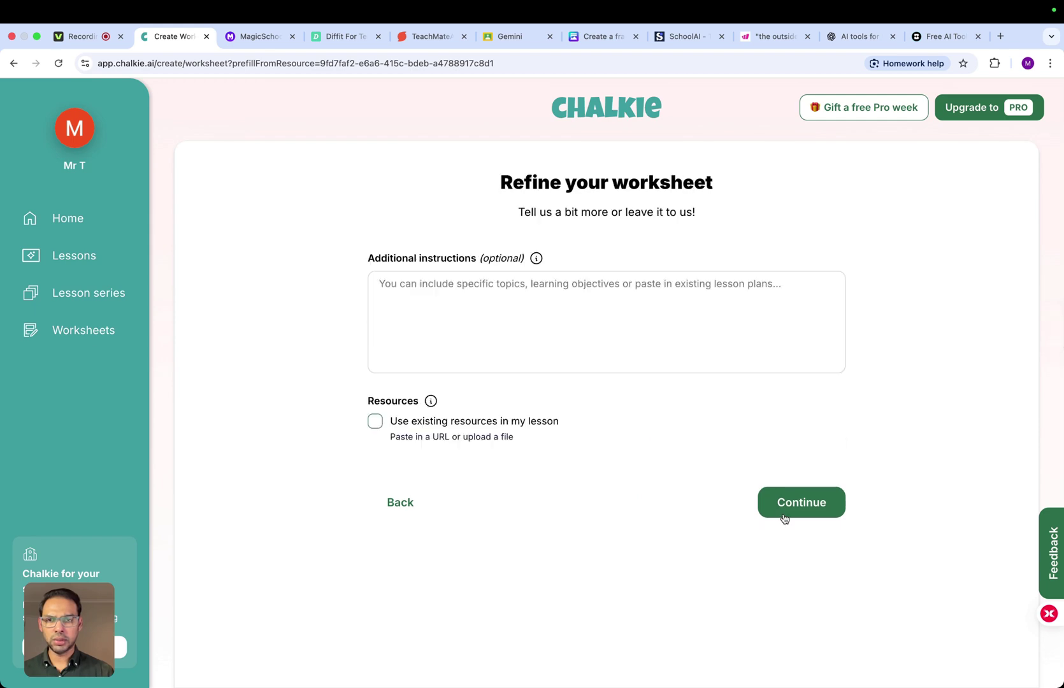
{"action": "left_click", "coordinate": [785, 516]}
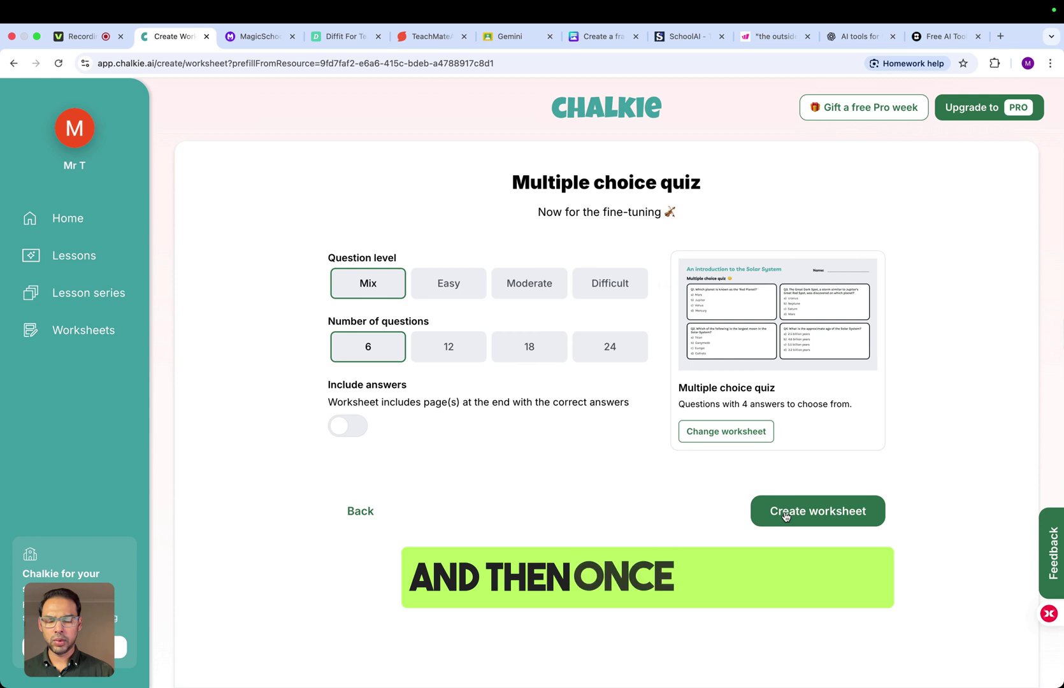
{"action": "left_click", "coordinate": [534, 292]}
{"action": "left_click", "coordinate": [466, 343]}
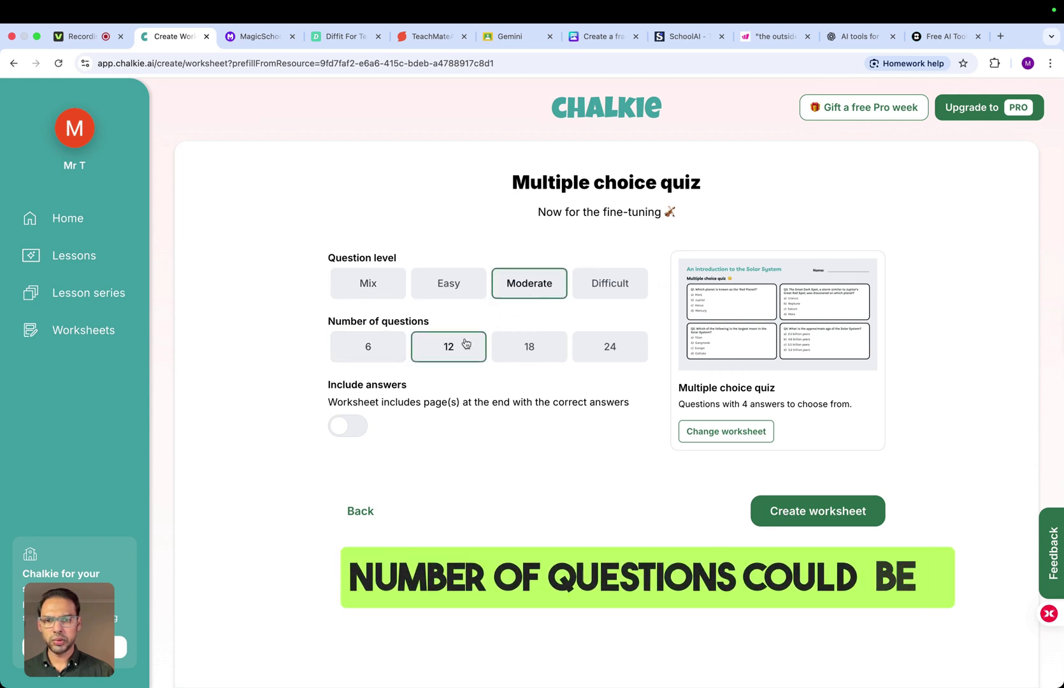
{"action": "left_click", "coordinate": [359, 422]}
{"action": "left_click", "coordinate": [789, 524]}
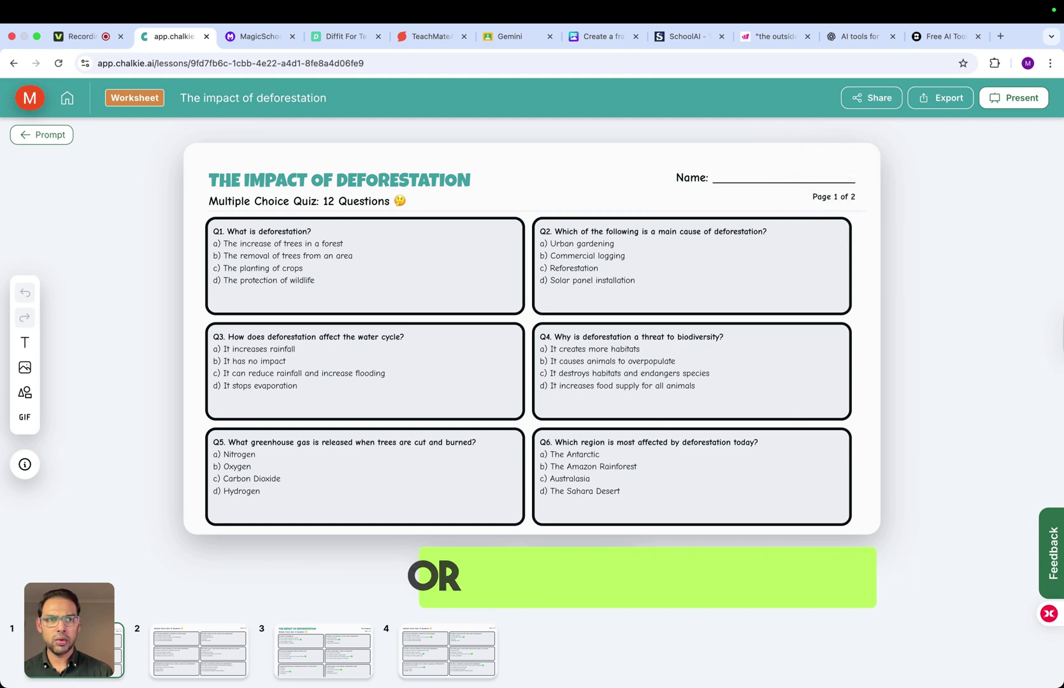
Glance at the export options, then present the quiz full screen through question and answer pages.
{"action": "left_click", "coordinate": [938, 101]}
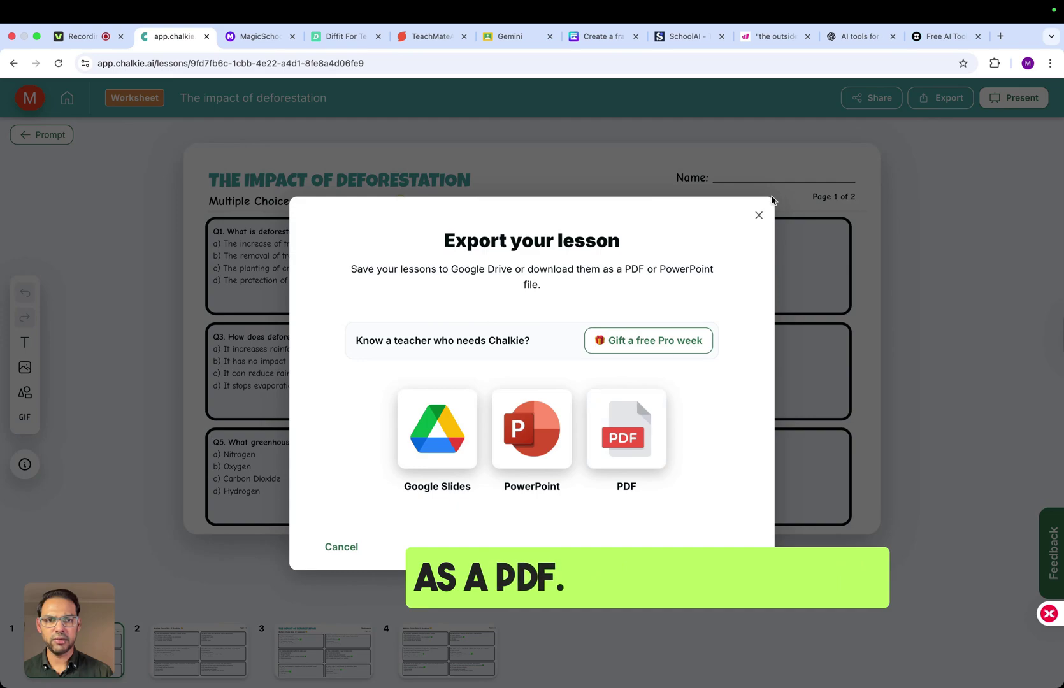
{"action": "left_click", "coordinate": [758, 215]}
{"action": "left_click", "coordinate": [1028, 100]}
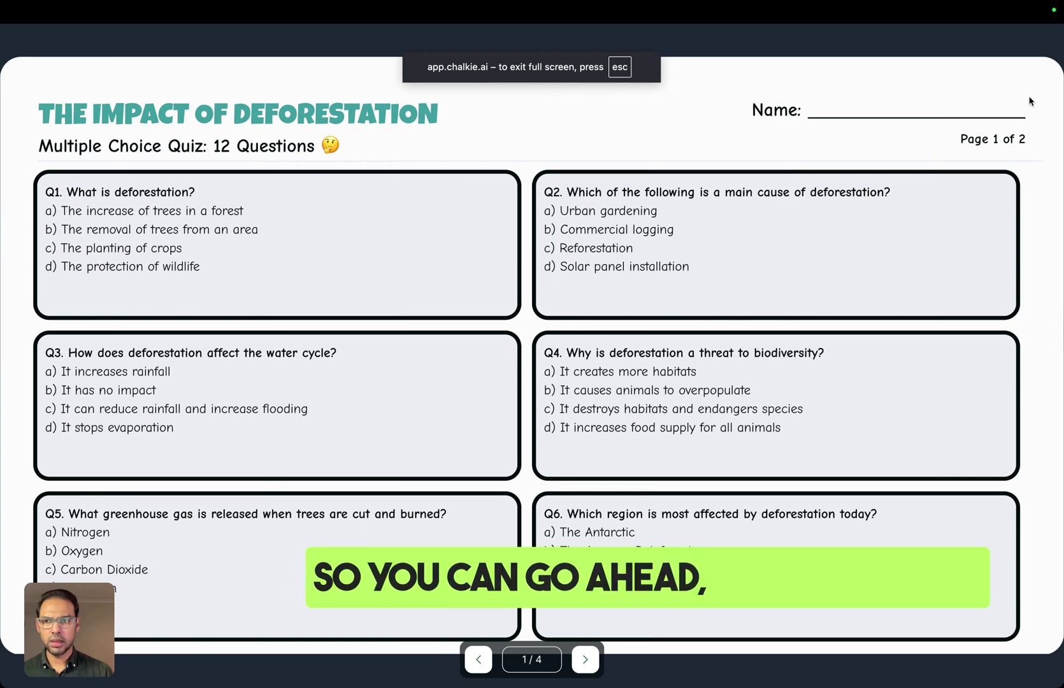
{"action": "key", "text": "Right"}
{"action": "key", "text": "Right"}
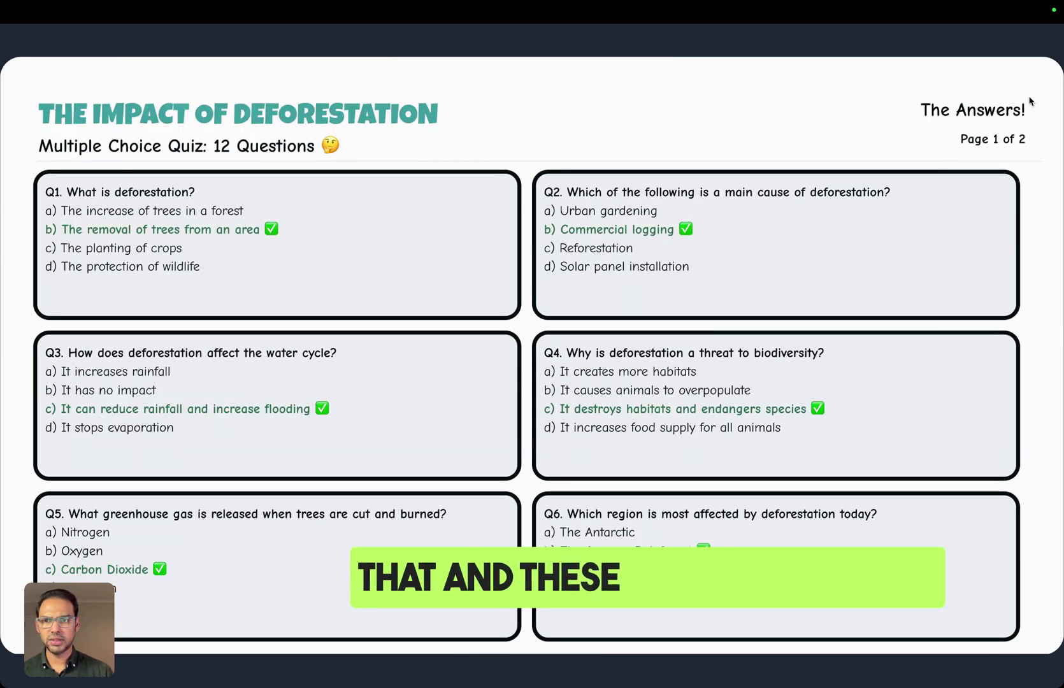
{"action": "key", "text": "Right"}
{"action": "key", "text": "Left"}
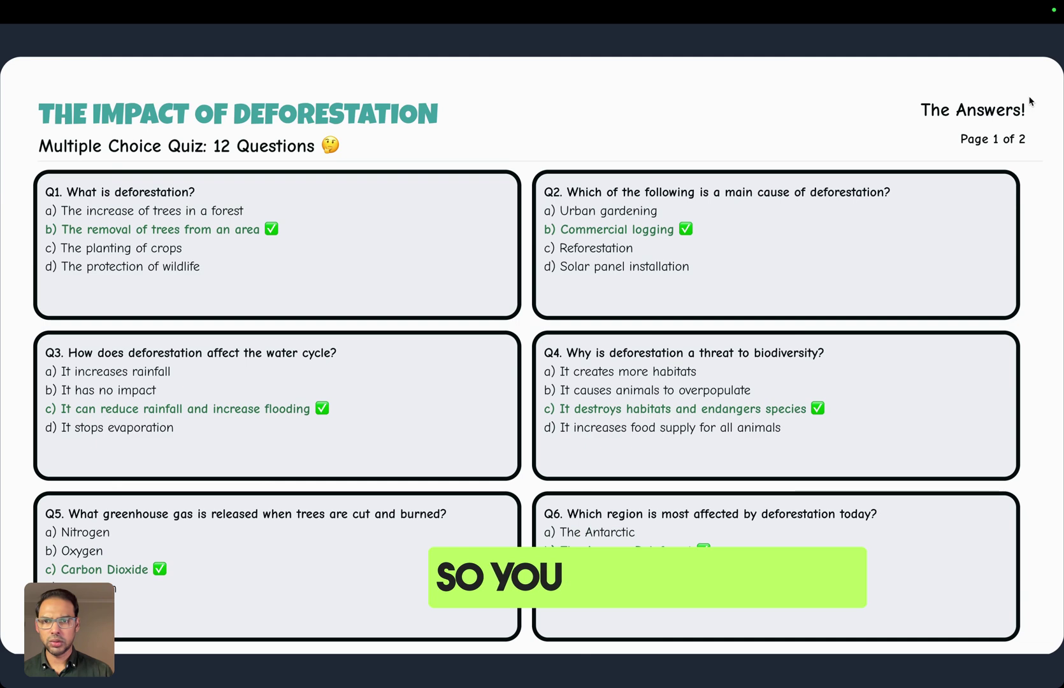
{"action": "key", "text": "Left"}
{"action": "key", "text": "Left"}
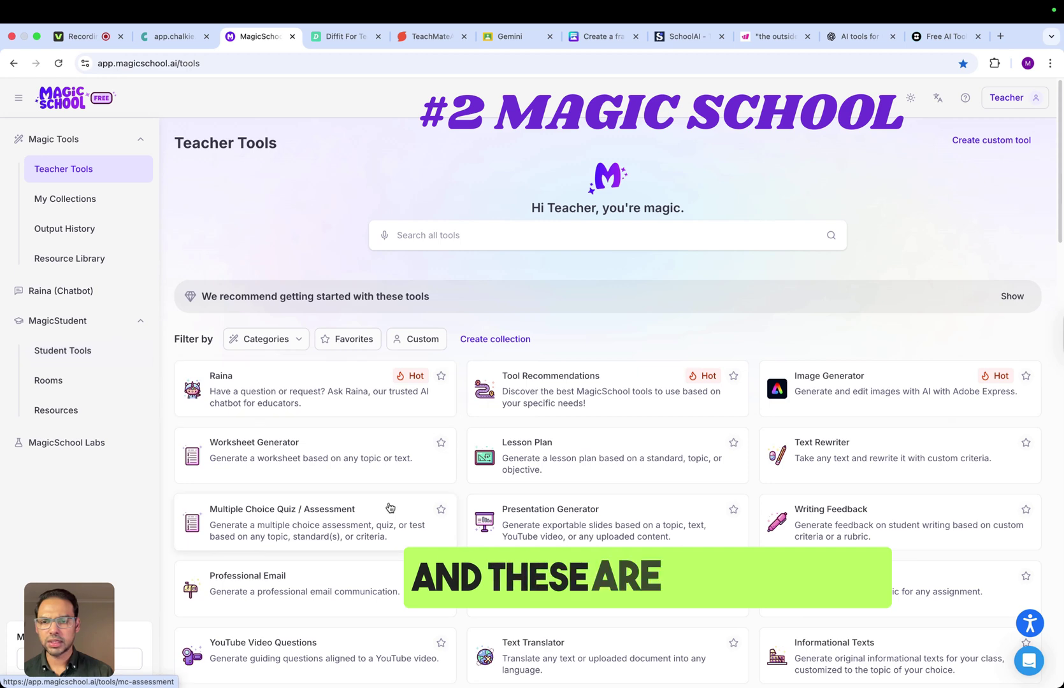
{"action": "scroll", "coordinate": [390, 507], "scroll_direction": "down", "scroll_amount": 3}
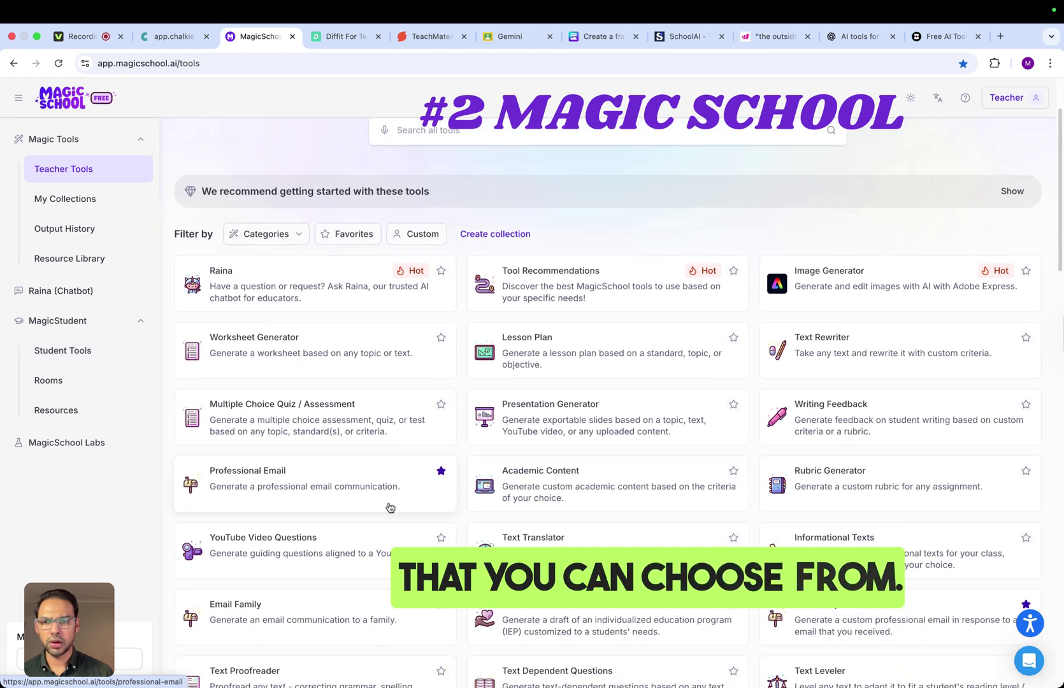
{"action": "scroll", "coordinate": [390, 507], "scroll_direction": "down", "scroll_amount": 1}
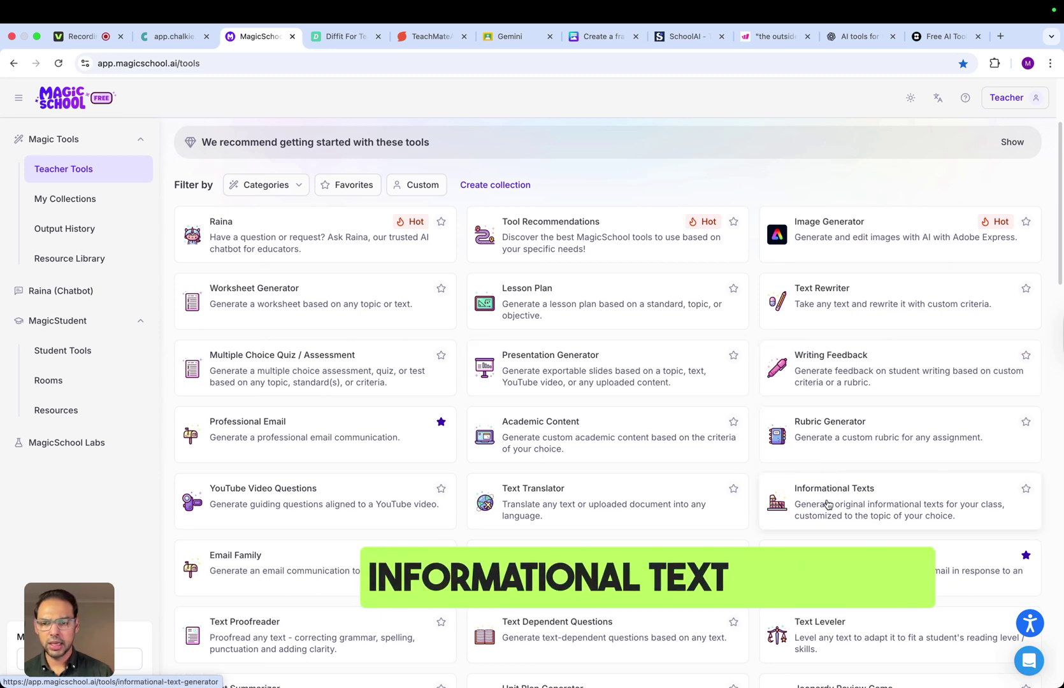
{"action": "scroll", "coordinate": [827, 505], "scroll_direction": "down", "scroll_amount": 5}
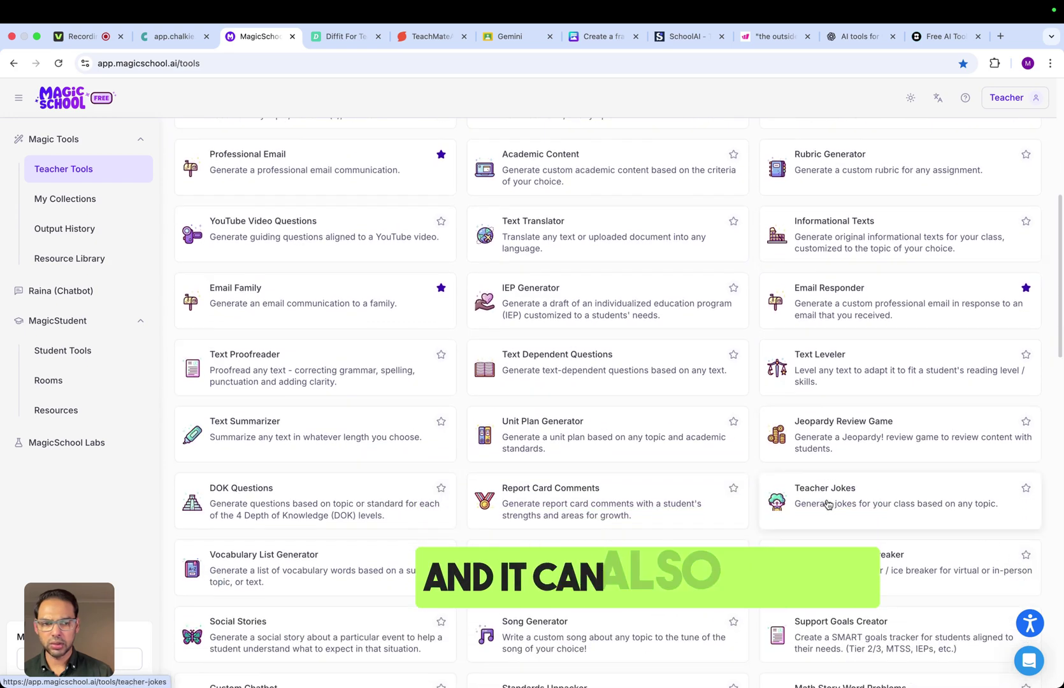
{"action": "scroll", "coordinate": [827, 504], "scroll_direction": "down", "scroll_amount": 7}
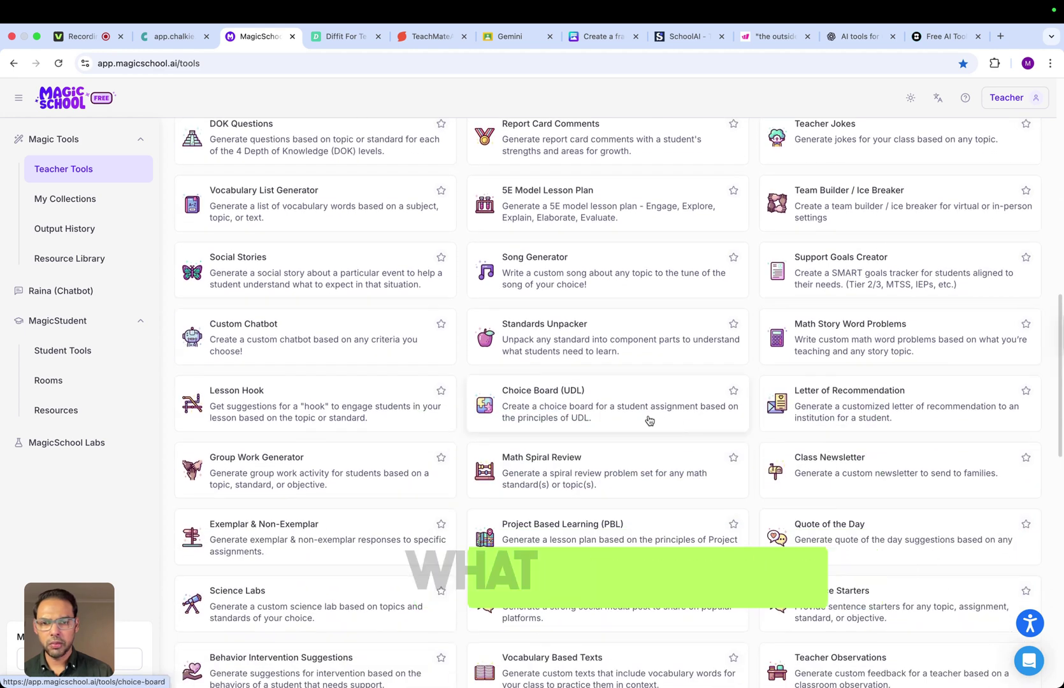
Generate a Year 10 Choice Board (UDL) on Impact of Deforestation with extra detail.
{"action": "left_click", "coordinate": [650, 421]}
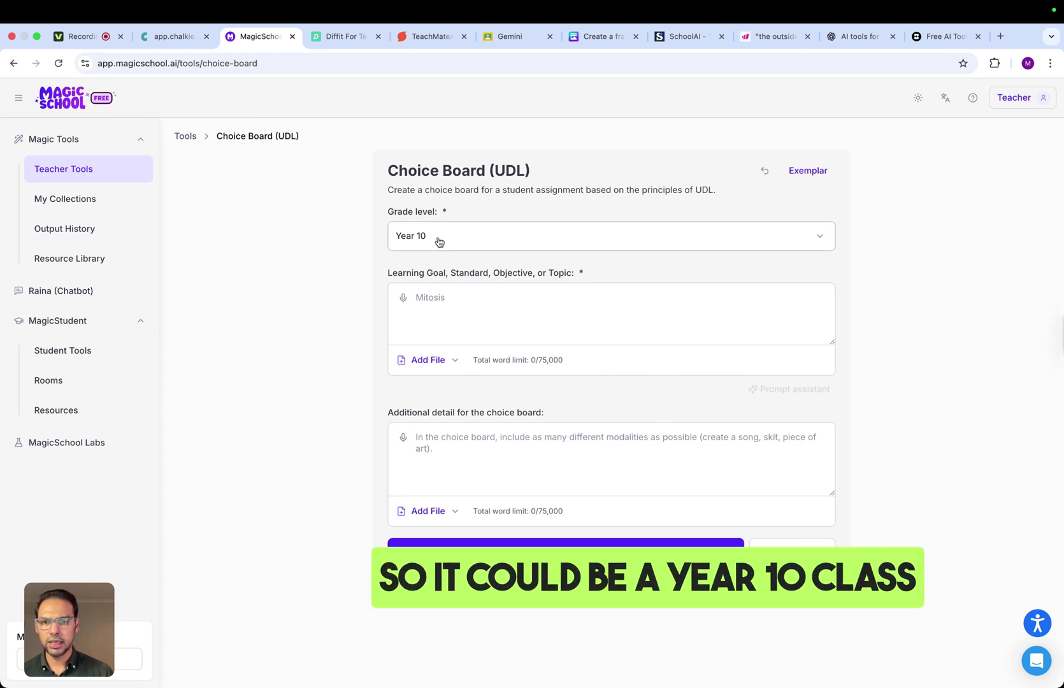
{"action": "left_click", "coordinate": [423, 302]}
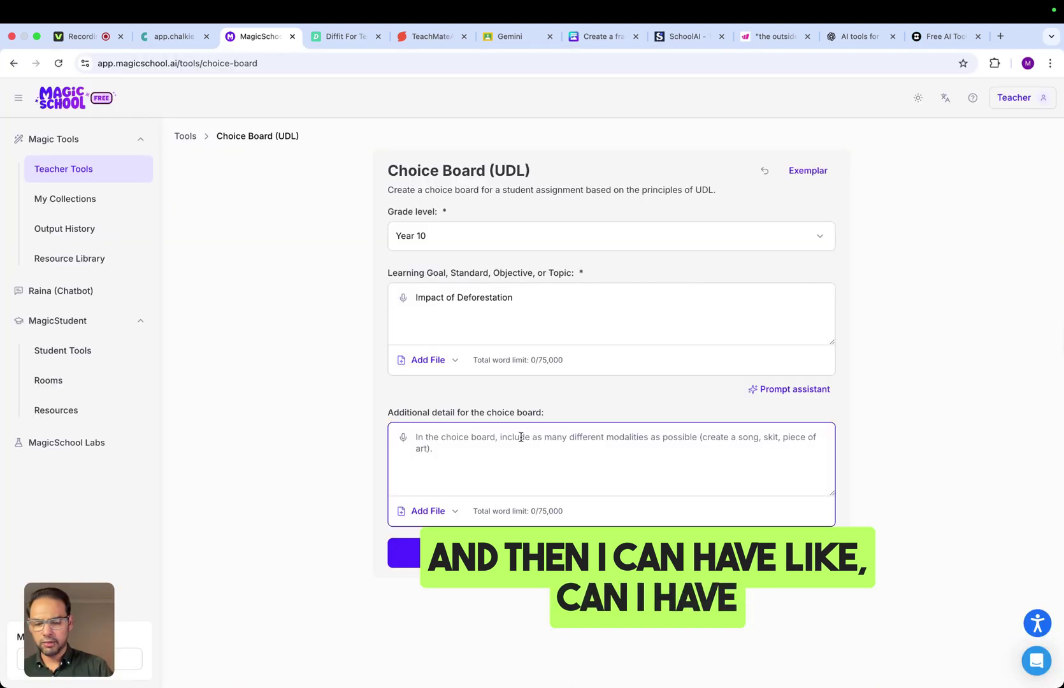
{"action": "type", "text": "I"}
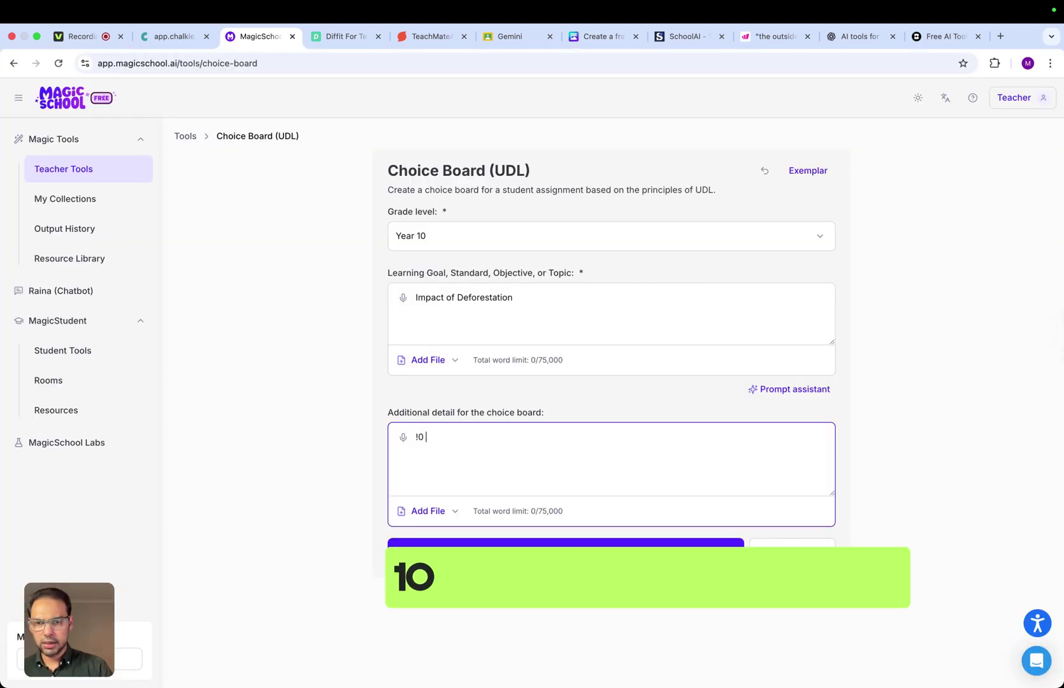
{"action": "type", "text": "0 "}
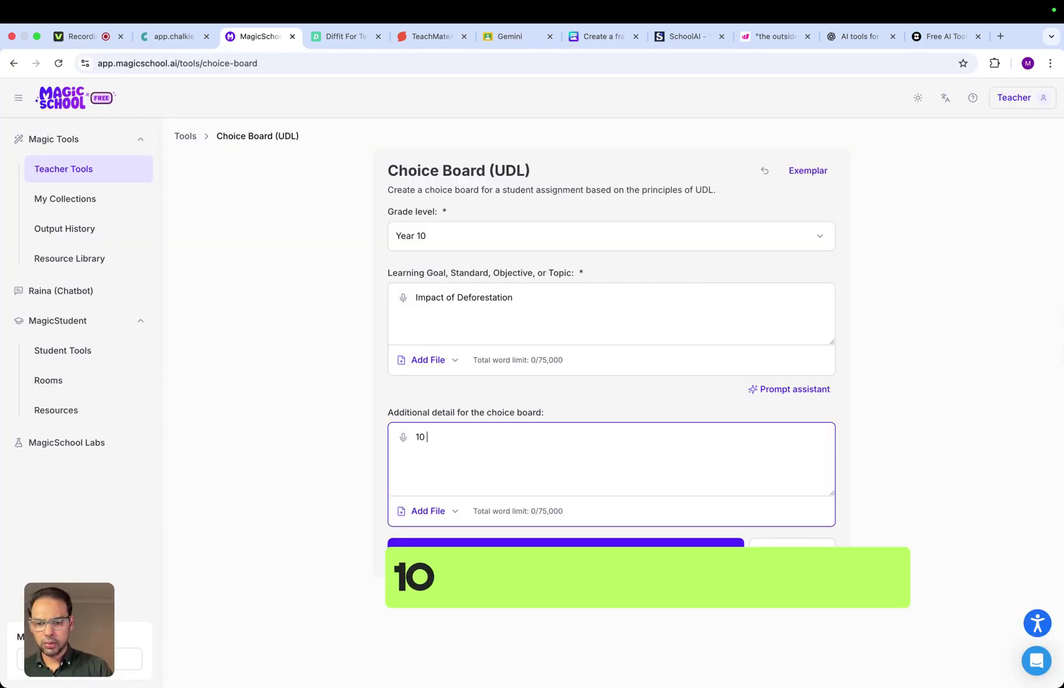
{"action": "type", "text": "questions"}
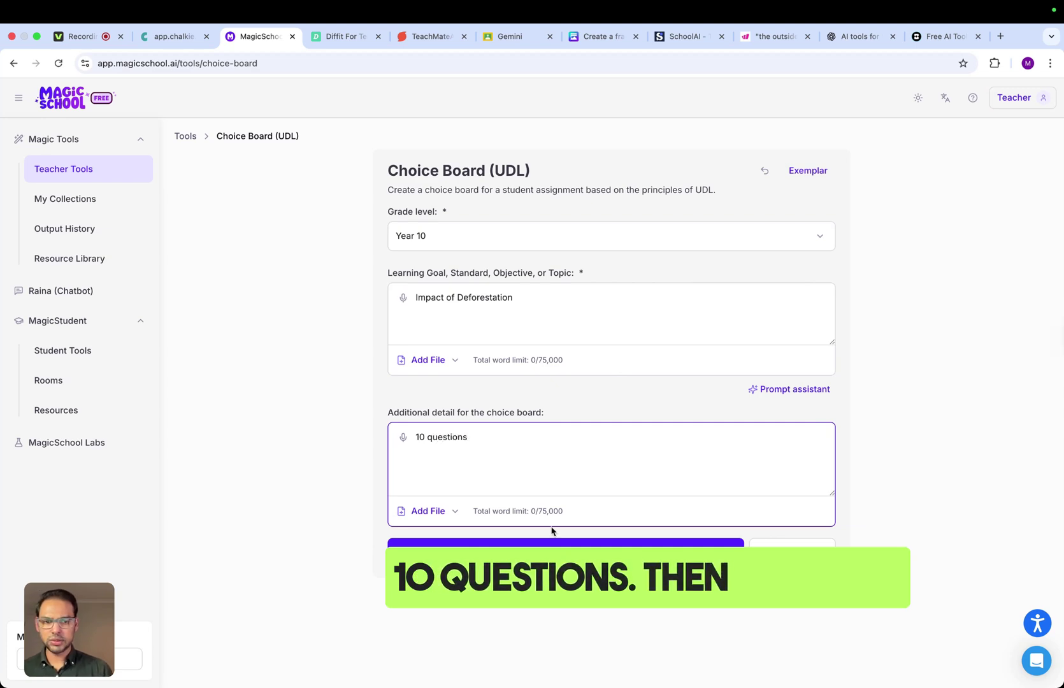
{"action": "left_click", "coordinate": [555, 543]}
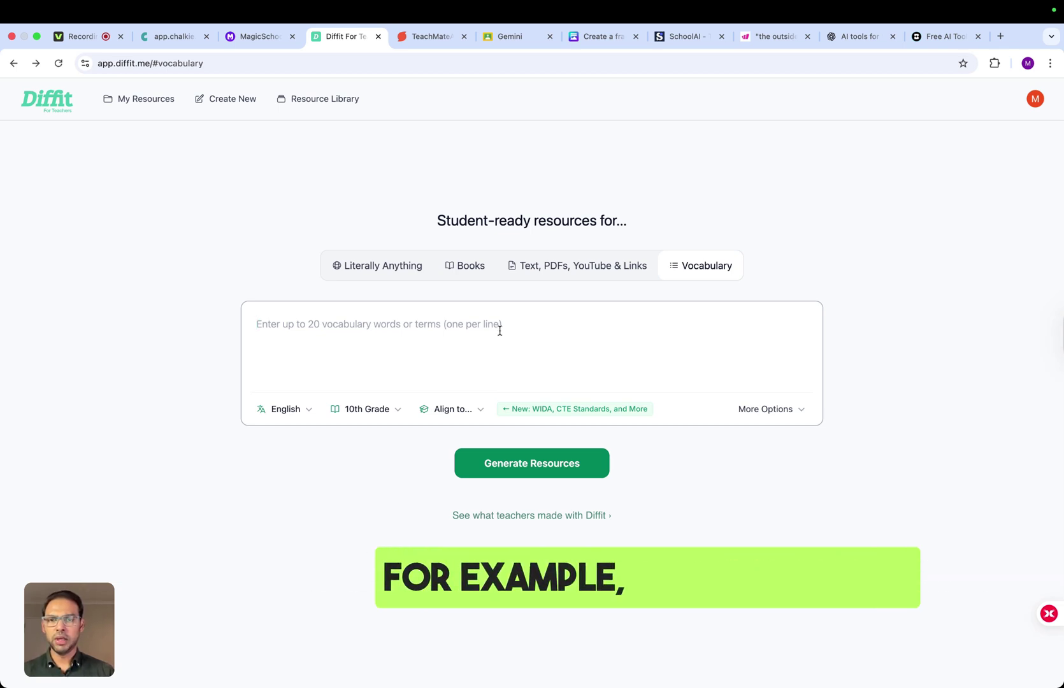
Generate 10th Grade Diffit resources from the Literally Anything tab on deforestation.
{"action": "left_click", "coordinate": [407, 278]}
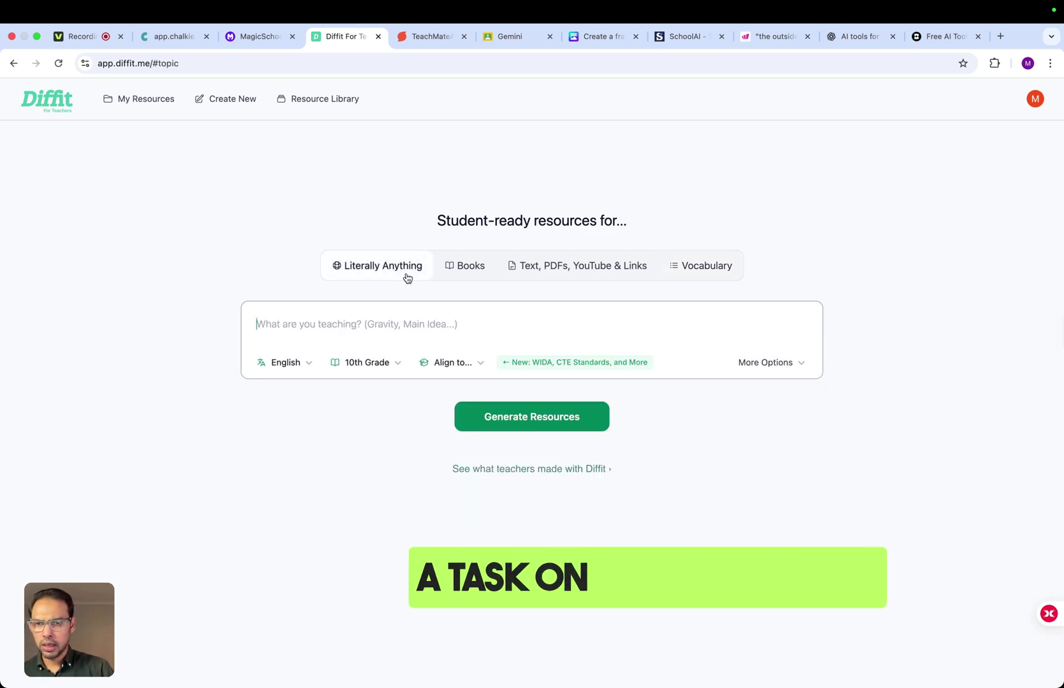
{"action": "type", "text": "Deforestation and its impacts"}
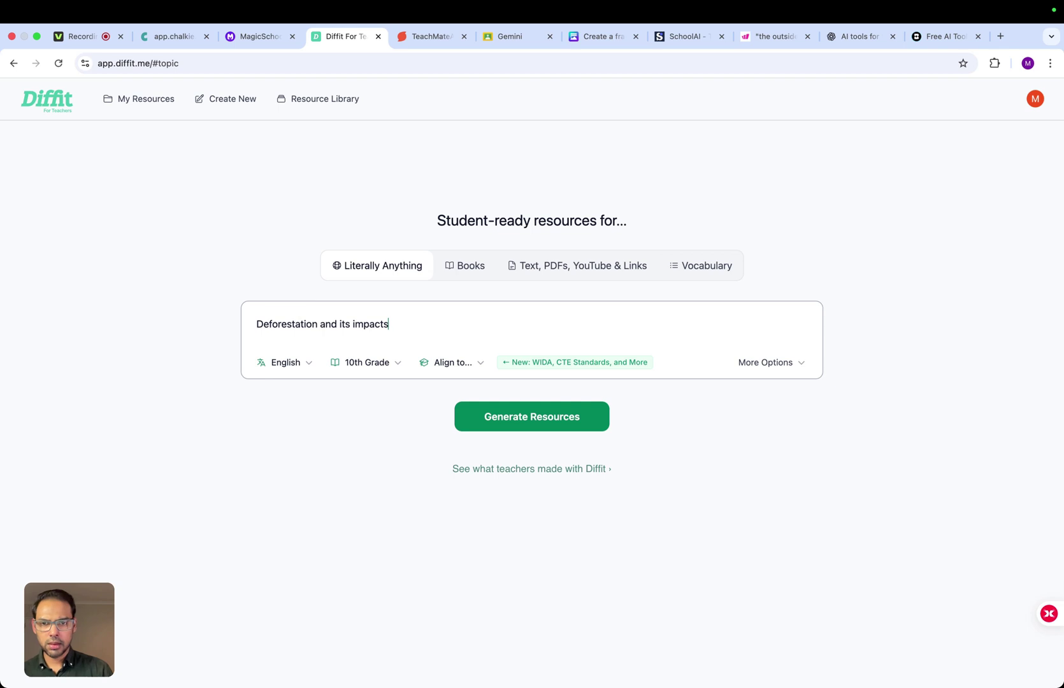
{"action": "key", "text": "Return"}
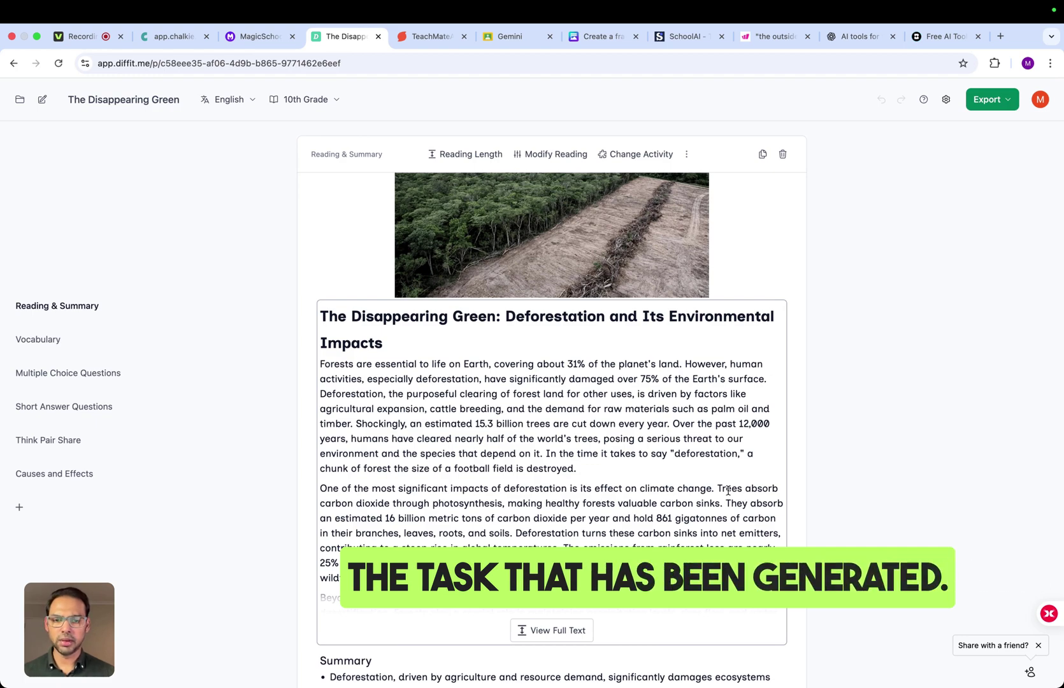
Expand The Disappearing Green reading and update it to Medium length.
{"action": "scroll", "coordinate": [728, 491], "scroll_direction": "down", "scroll_amount": 3}
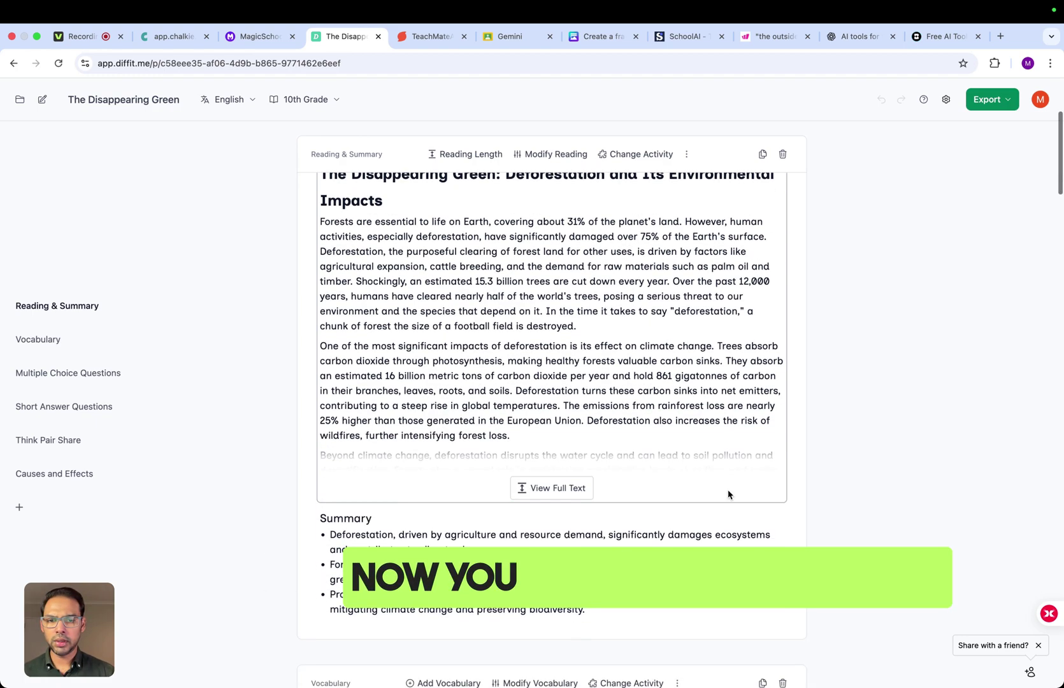
{"action": "left_click", "coordinate": [591, 488]}
{"action": "scroll", "coordinate": [567, 491], "scroll_direction": "down", "scroll_amount": 5}
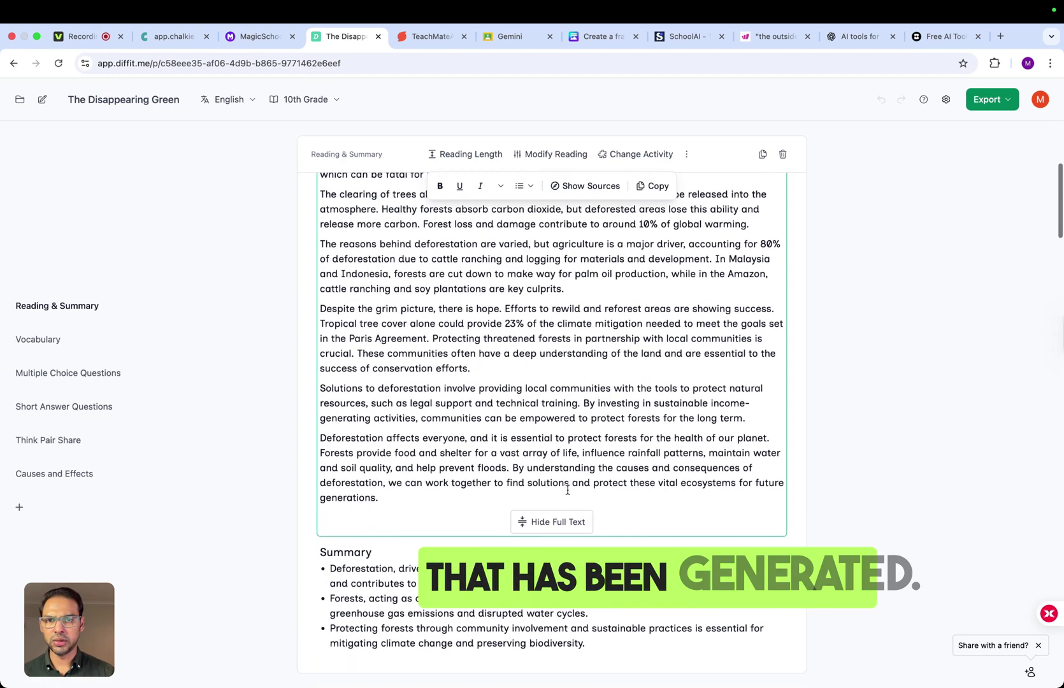
{"action": "scroll", "coordinate": [567, 490], "scroll_direction": "down", "scroll_amount": 1}
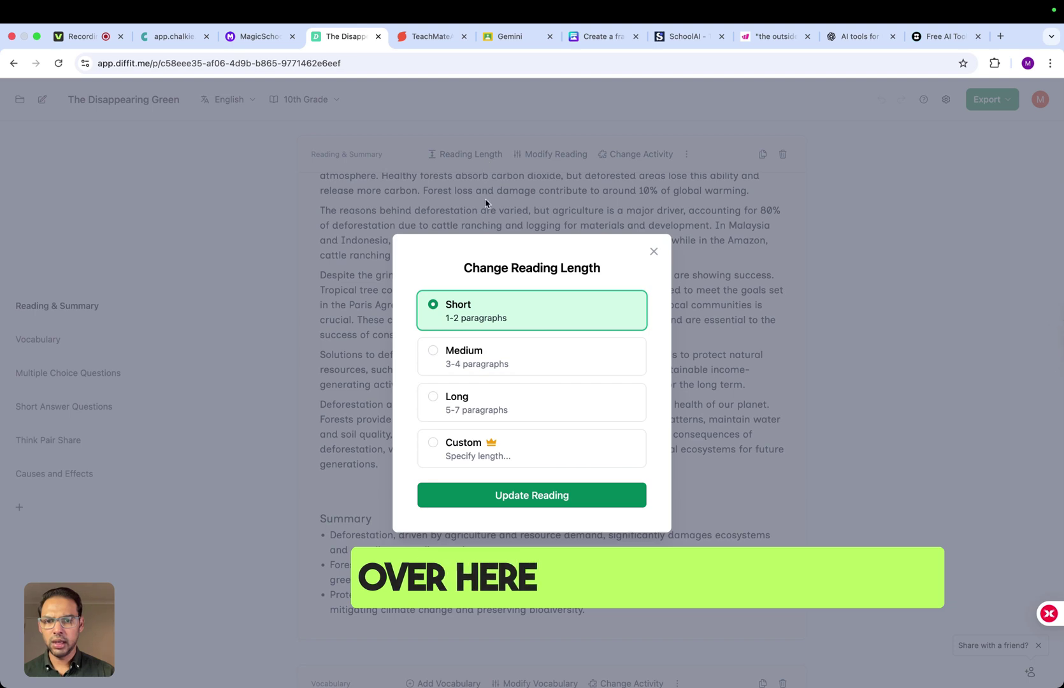
{"action": "left_click", "coordinate": [500, 367]}
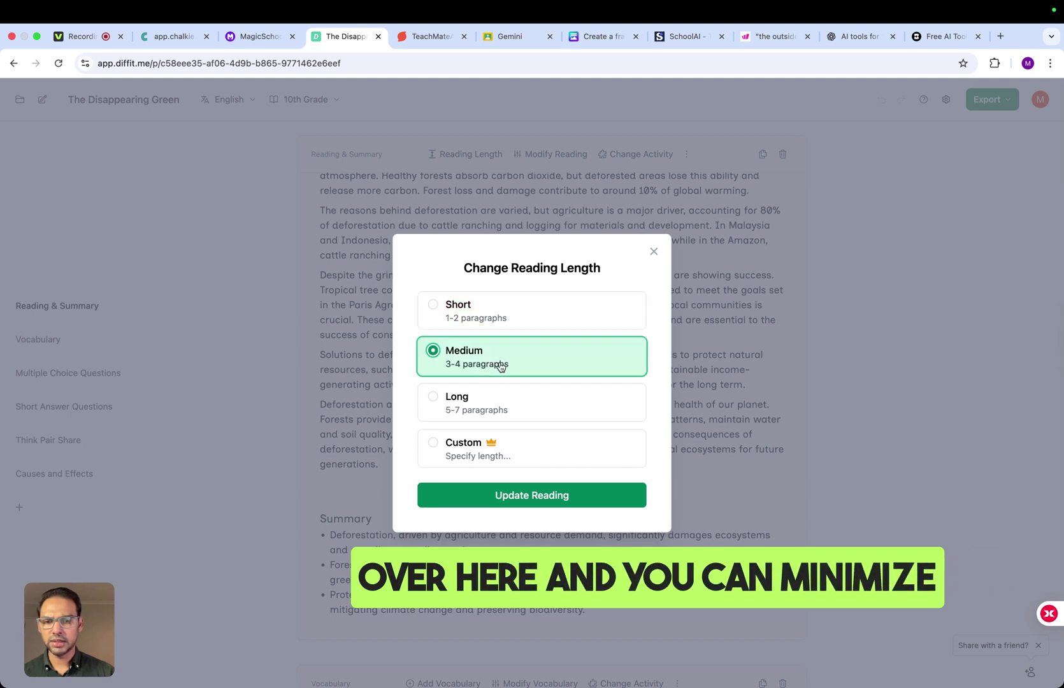
{"action": "left_click", "coordinate": [524, 496]}
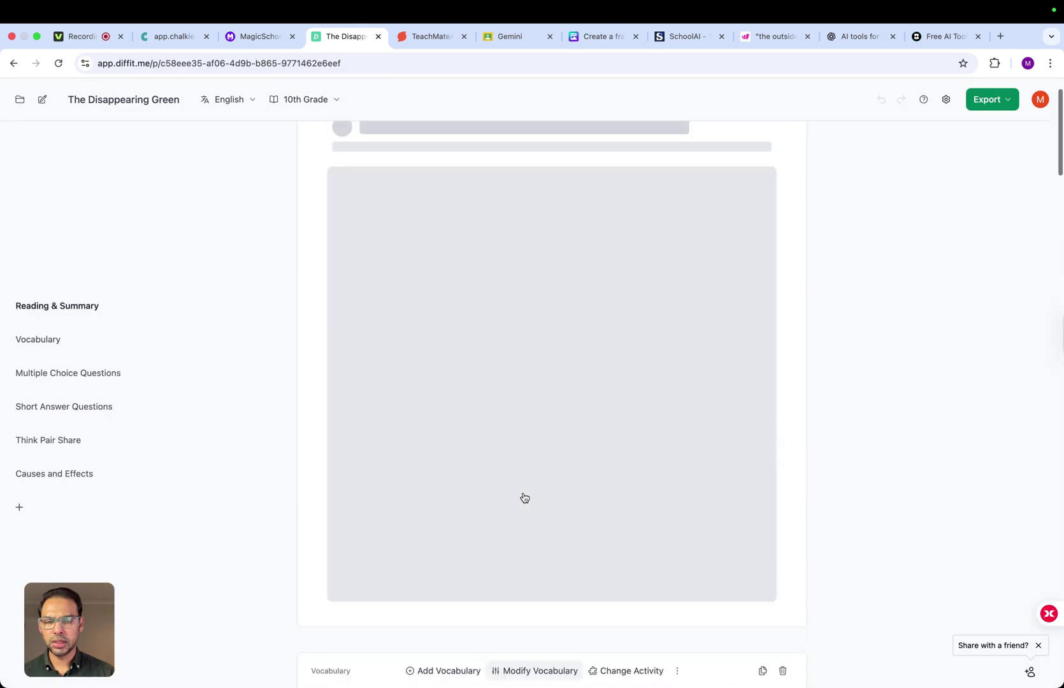
Scroll through the summary, vocabulary and question activities down to Open and share.
{"action": "scroll", "coordinate": [524, 496], "scroll_direction": "down", "scroll_amount": 8}
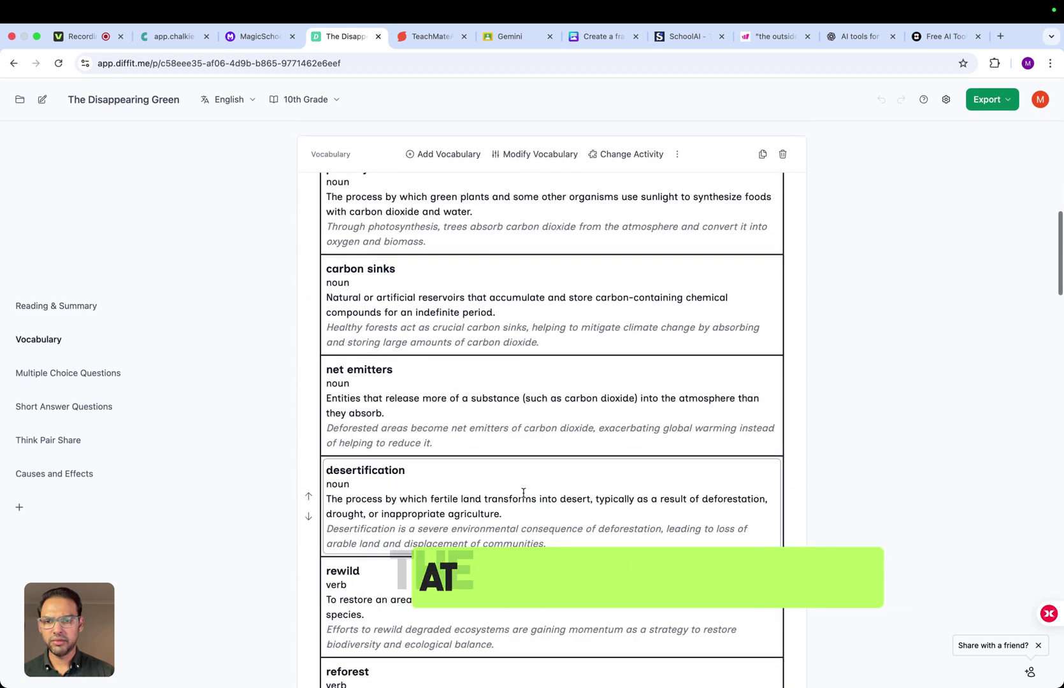
{"action": "scroll", "coordinate": [524, 494], "scroll_direction": "down", "scroll_amount": 9}
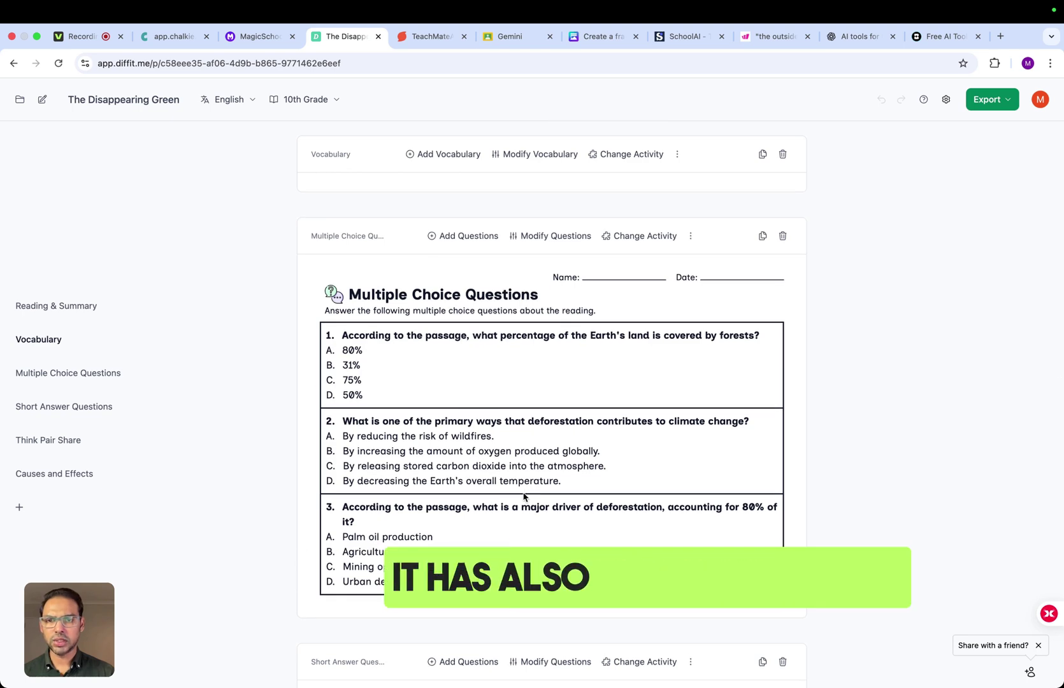
{"action": "scroll", "coordinate": [524, 497], "scroll_direction": "down", "scroll_amount": 5}
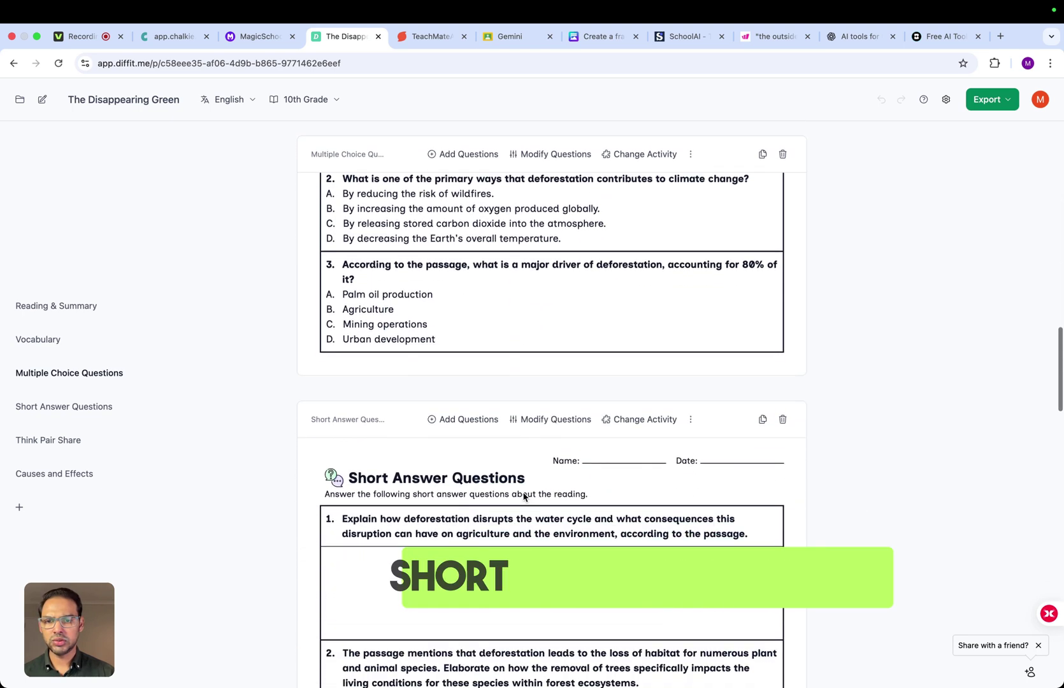
{"action": "scroll", "coordinate": [523, 496], "scroll_direction": "down", "scroll_amount": 20}
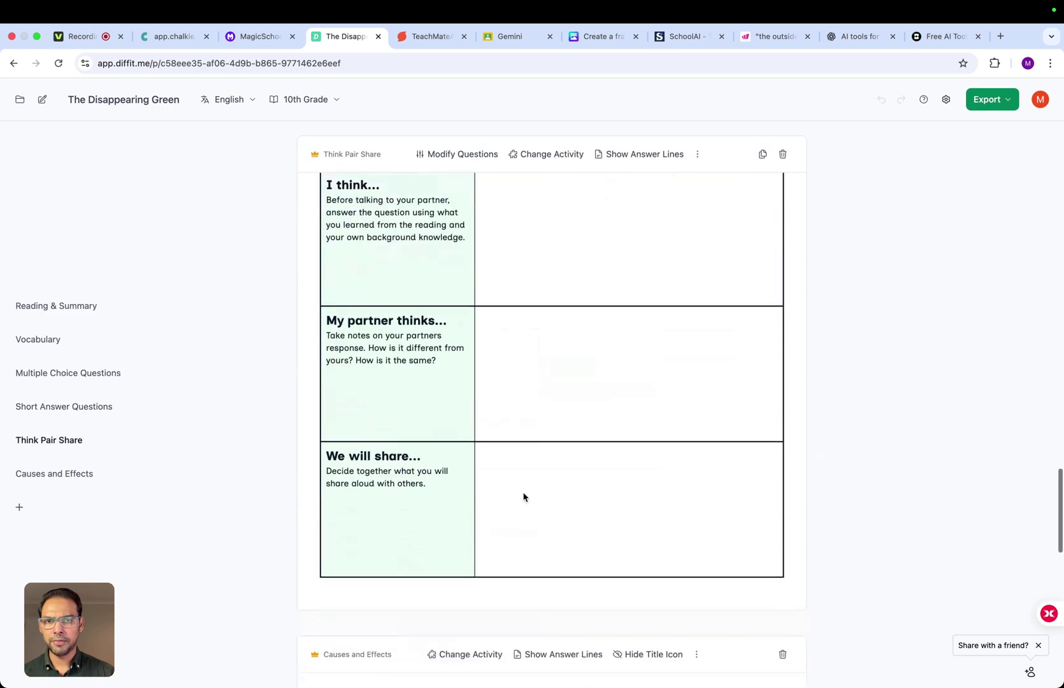
{"action": "scroll", "coordinate": [524, 496], "scroll_direction": "down", "scroll_amount": 15}
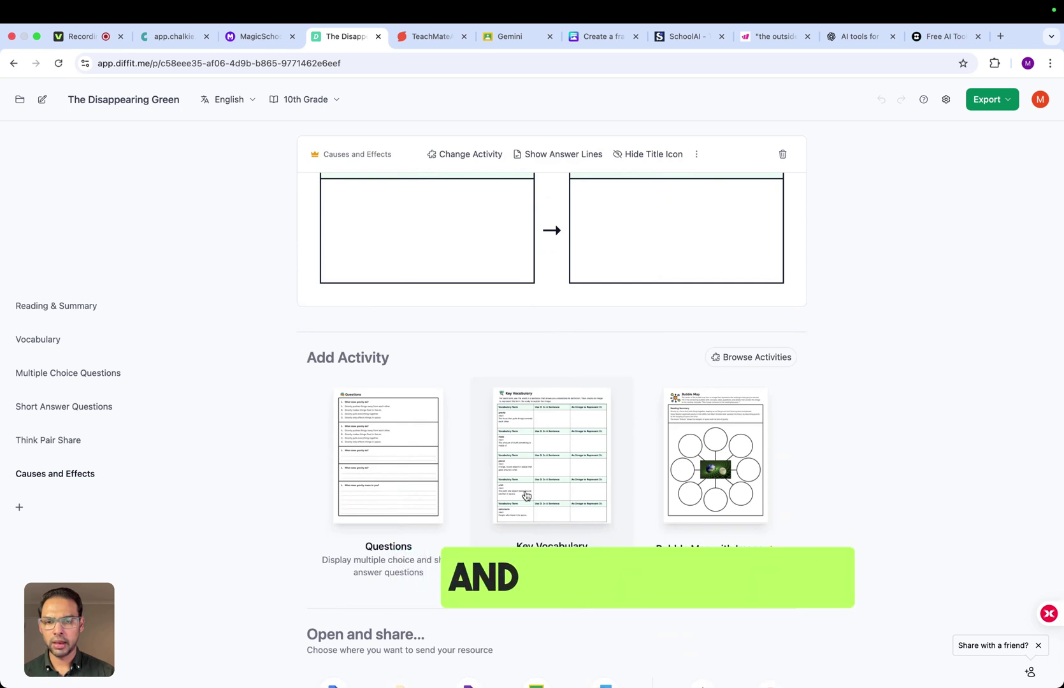
{"action": "scroll", "coordinate": [547, 498], "scroll_direction": "down", "scroll_amount": 3}
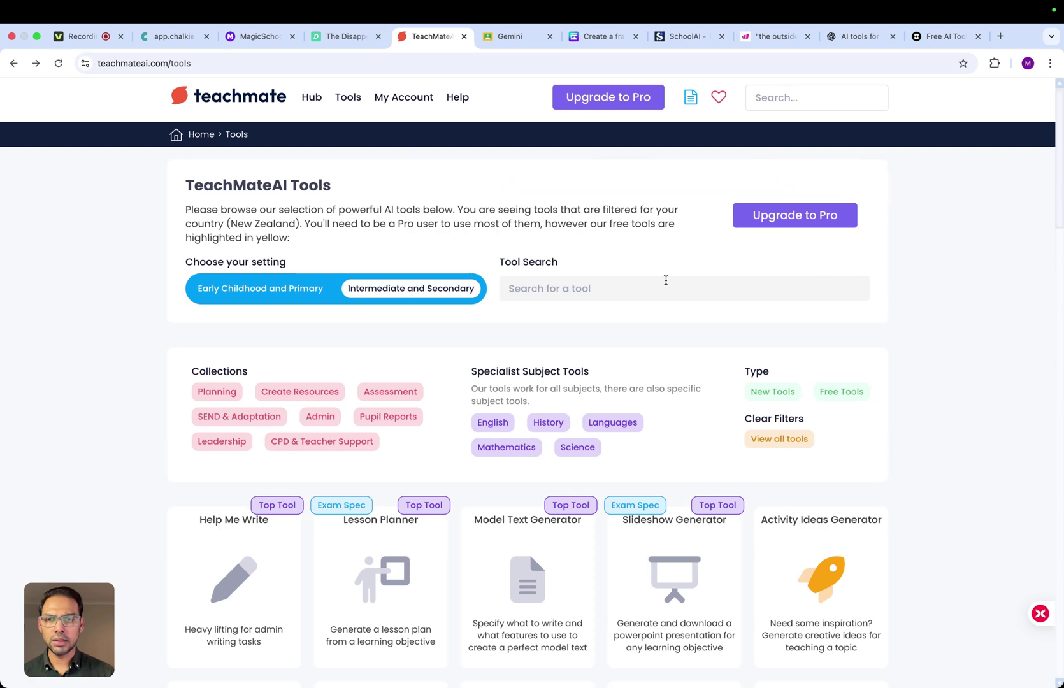
Filter TeachMate AI's tools catalogue to Free Tools under Type.
{"action": "scroll", "coordinate": [666, 280], "scroll_direction": "down", "scroll_amount": 3}
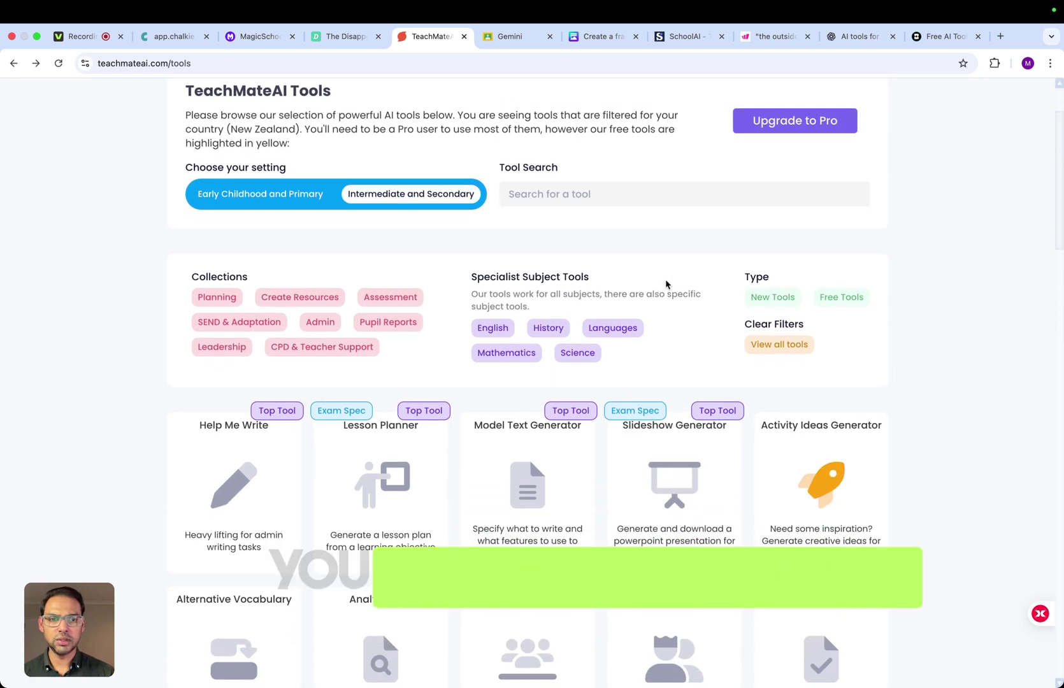
{"action": "left_click", "coordinate": [837, 299]}
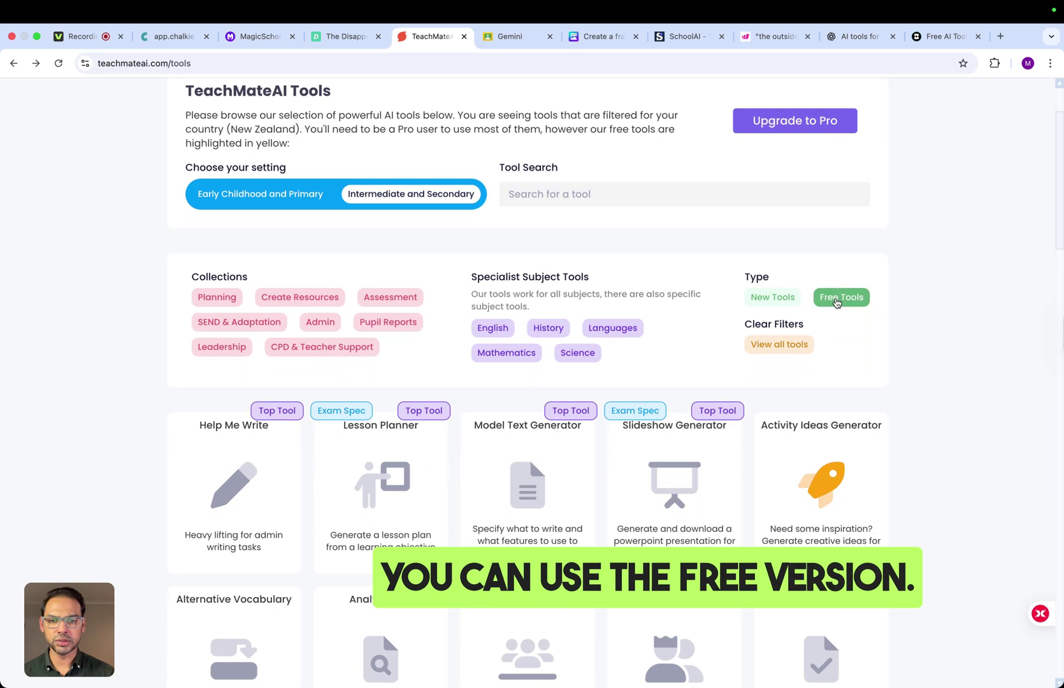
{"action": "scroll", "coordinate": [719, 440], "scroll_direction": "down", "scroll_amount": 4}
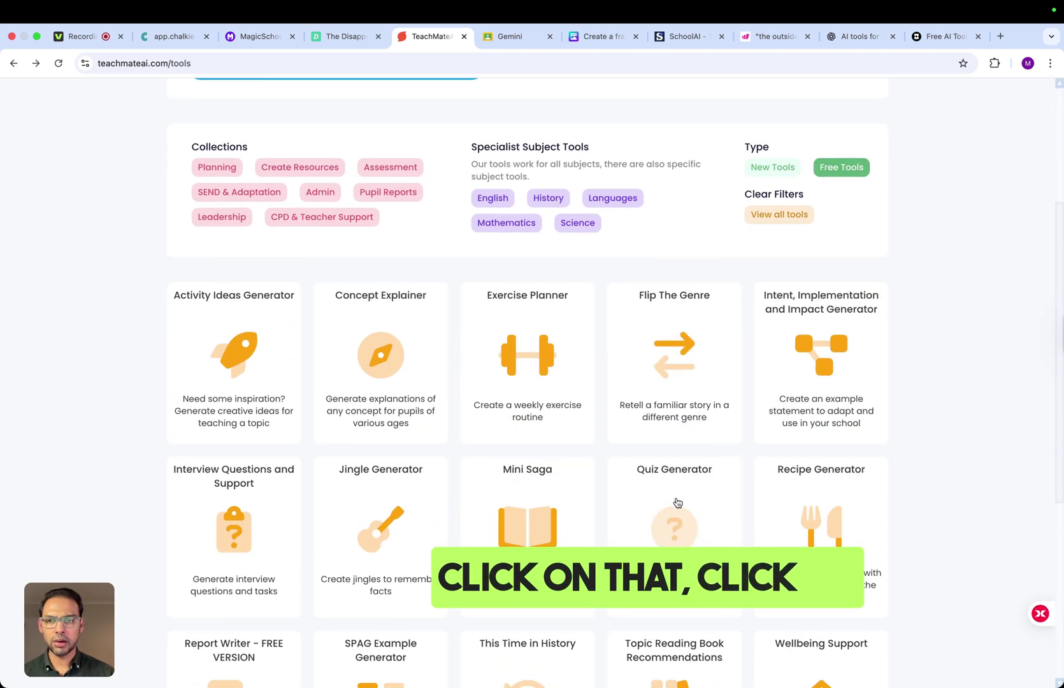
Generate a Year 10 Maths Fractions quiz of 10 multiple-choice questions, 30 seconds each.
{"action": "scroll", "coordinate": [489, 438], "scroll_direction": "down", "scroll_amount": 5}
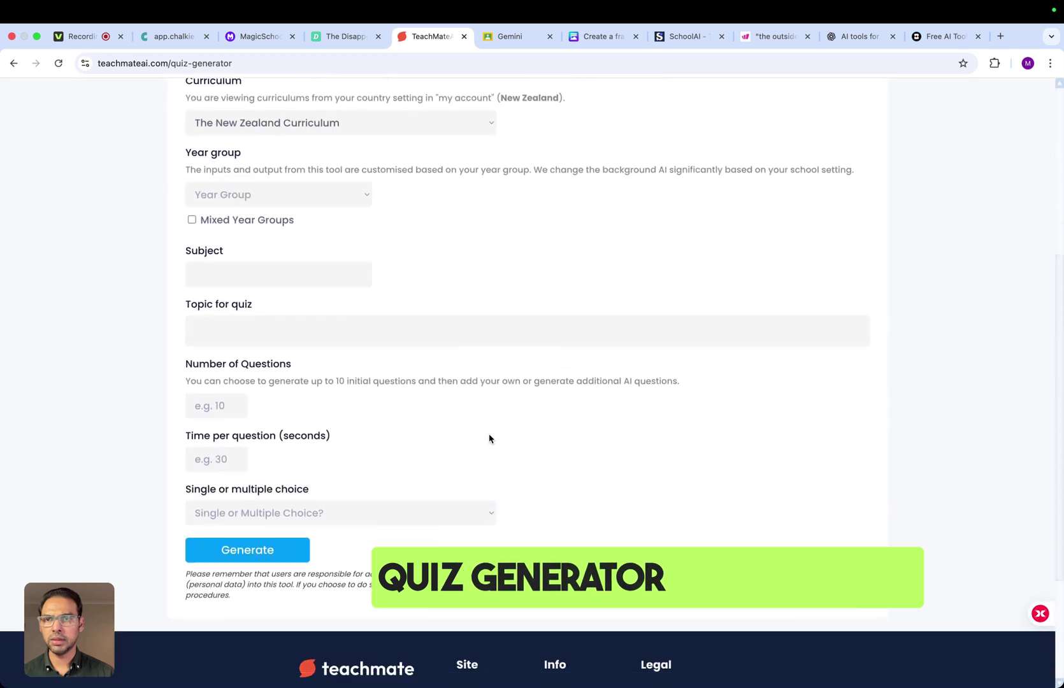
{"action": "scroll", "coordinate": [489, 439], "scroll_direction": "up", "scroll_amount": 1}
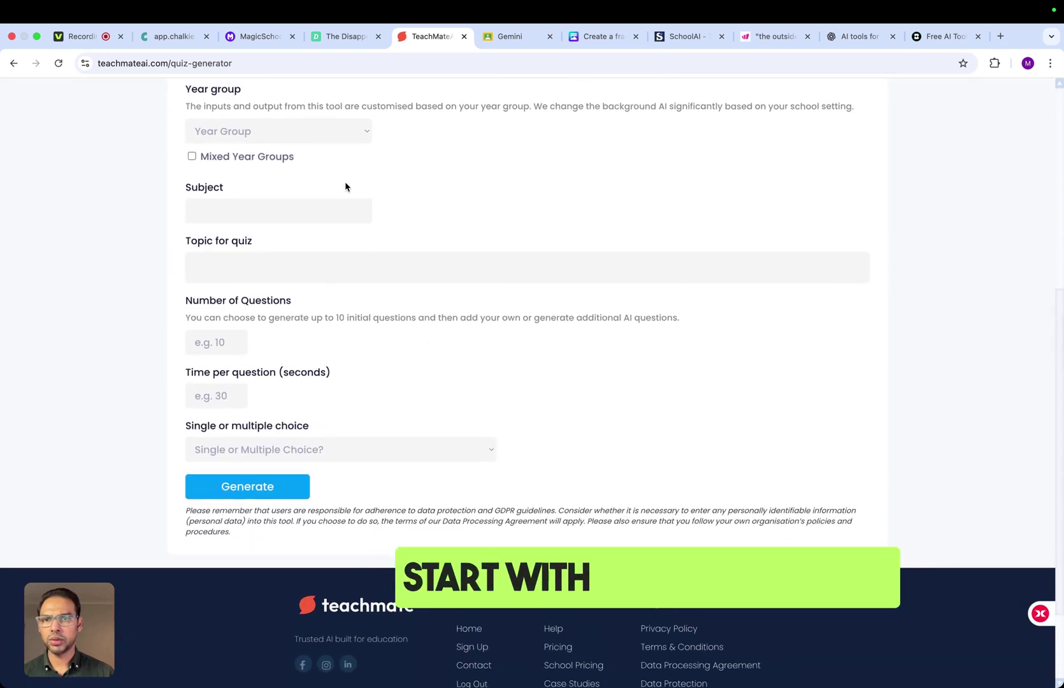
{"action": "left_click", "coordinate": [360, 132]}
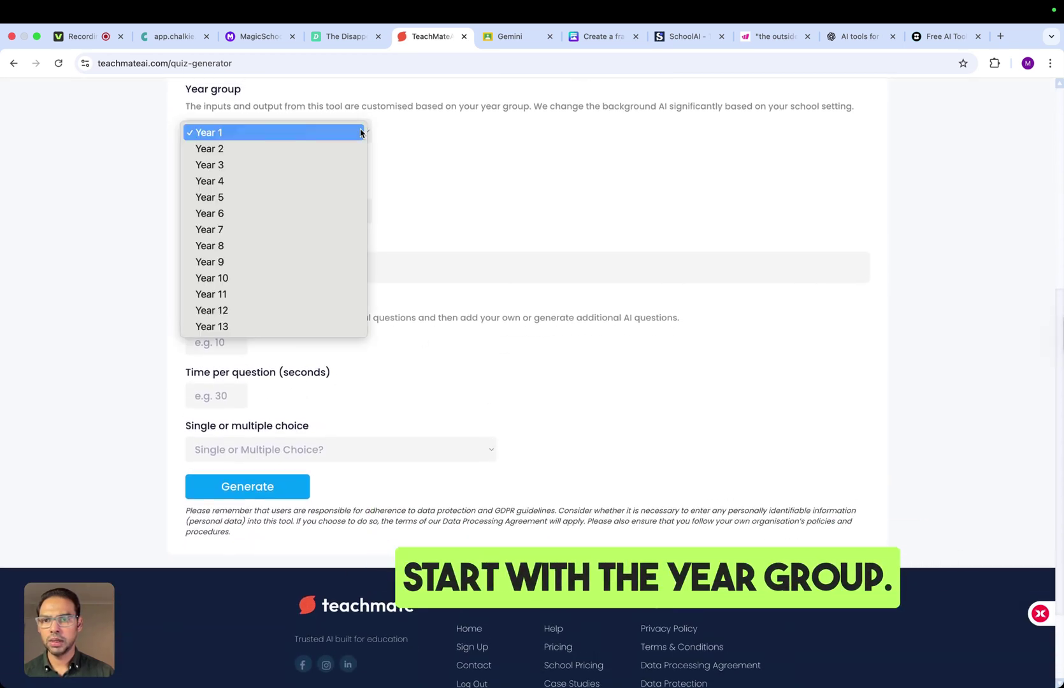
{"action": "left_click", "coordinate": [315, 284]}
{"action": "left_click", "coordinate": [260, 215]}
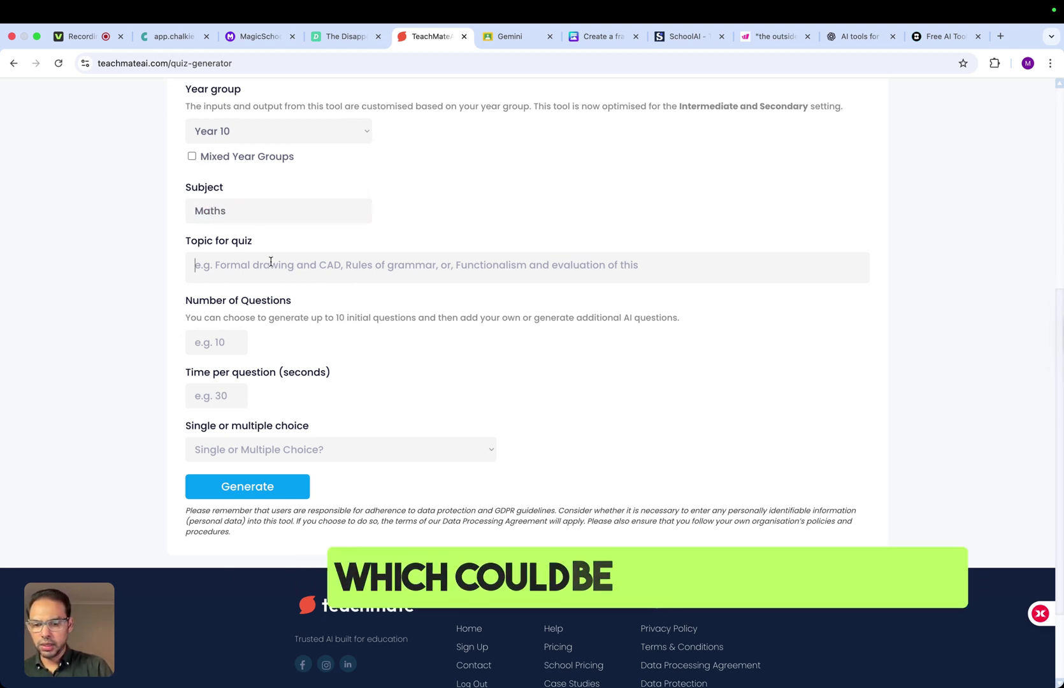
{"action": "type", "text": "Fractuions"}
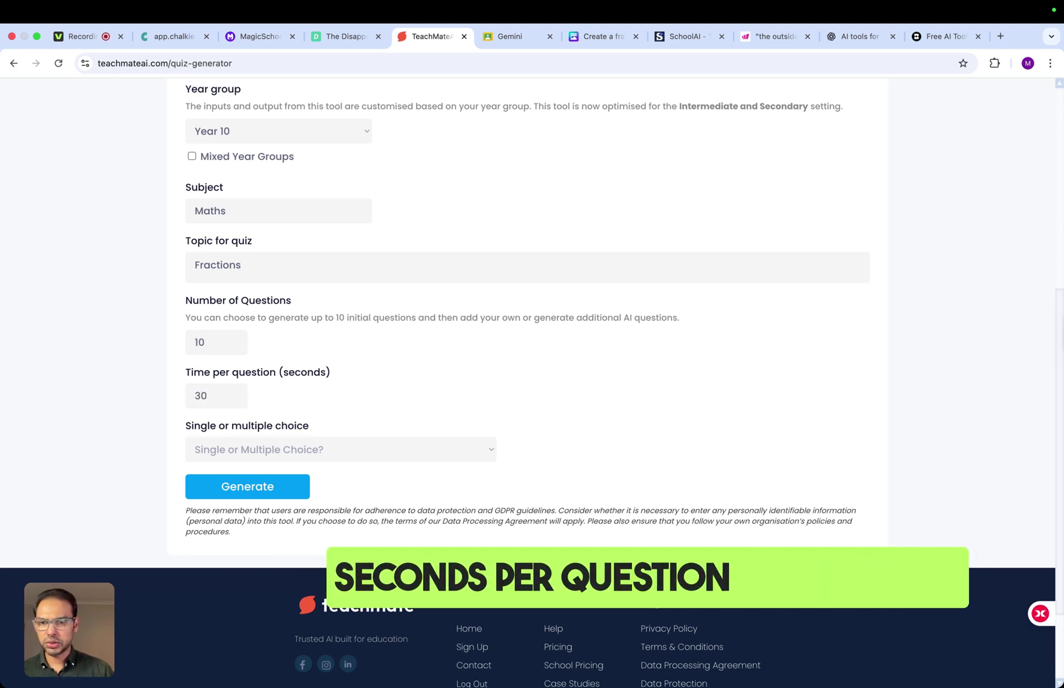
{"action": "left_click", "coordinate": [266, 457]}
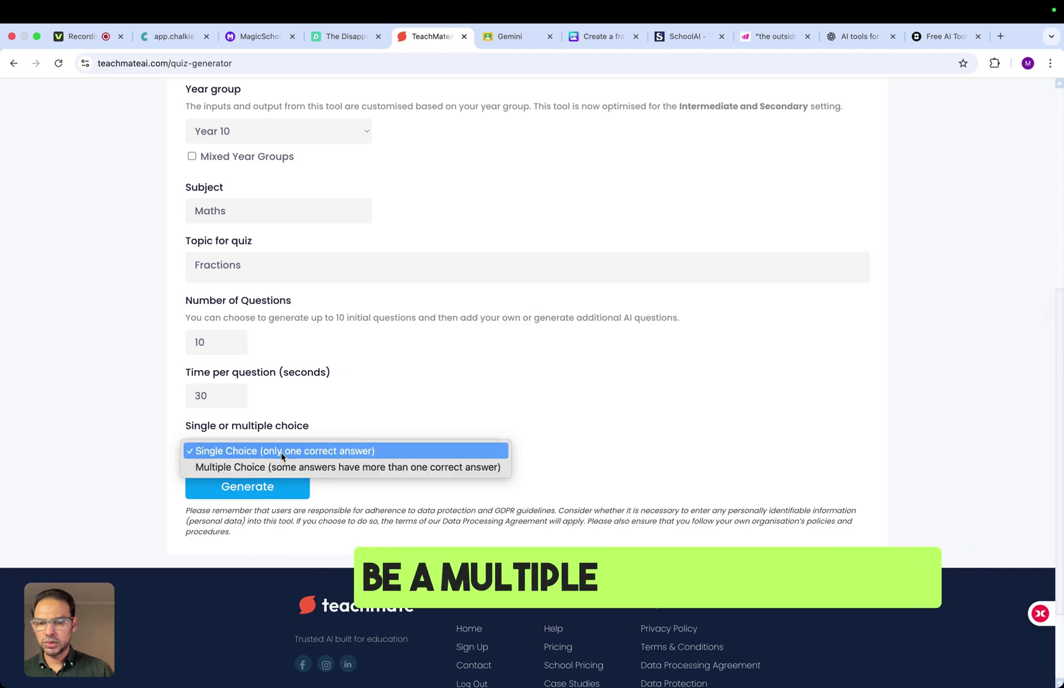
{"action": "left_click", "coordinate": [277, 468]}
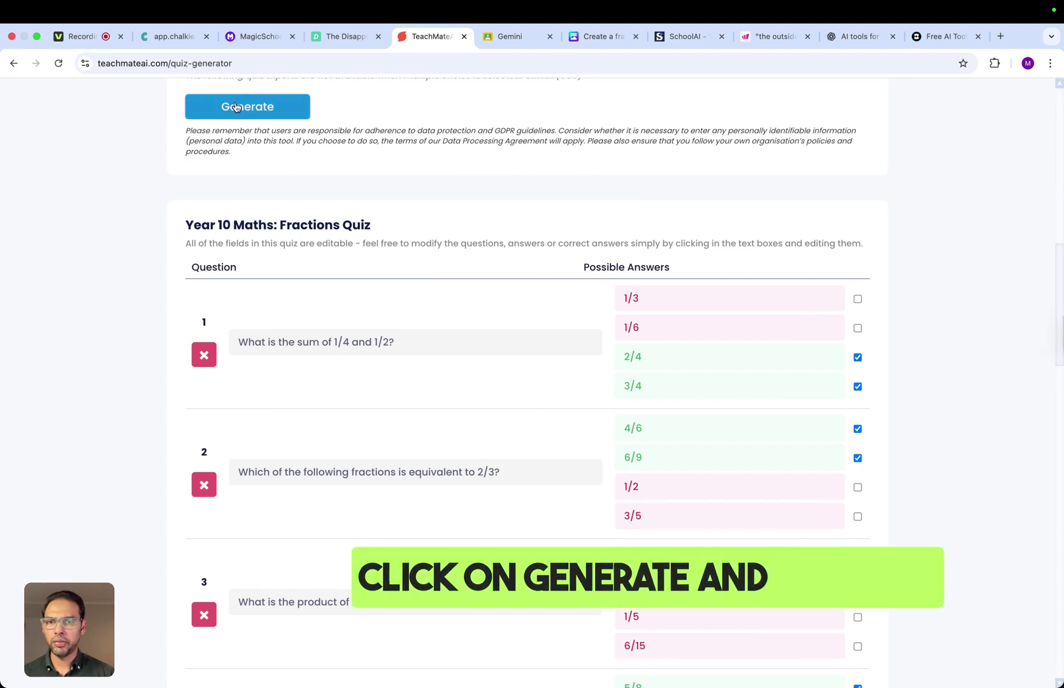
Review the fractions quiz down to Downloads and choose Quizizz (XLSX) as the platform.
{"action": "scroll", "coordinate": [395, 429], "scroll_direction": "down", "scroll_amount": 3}
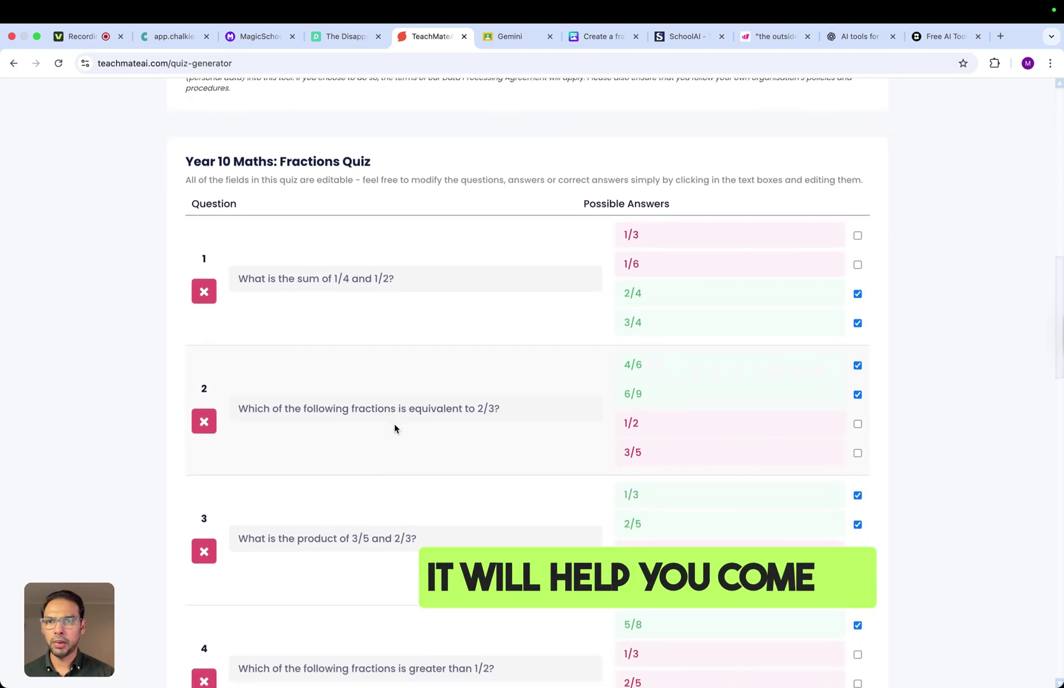
{"action": "scroll", "coordinate": [394, 429], "scroll_direction": "down", "scroll_amount": 1}
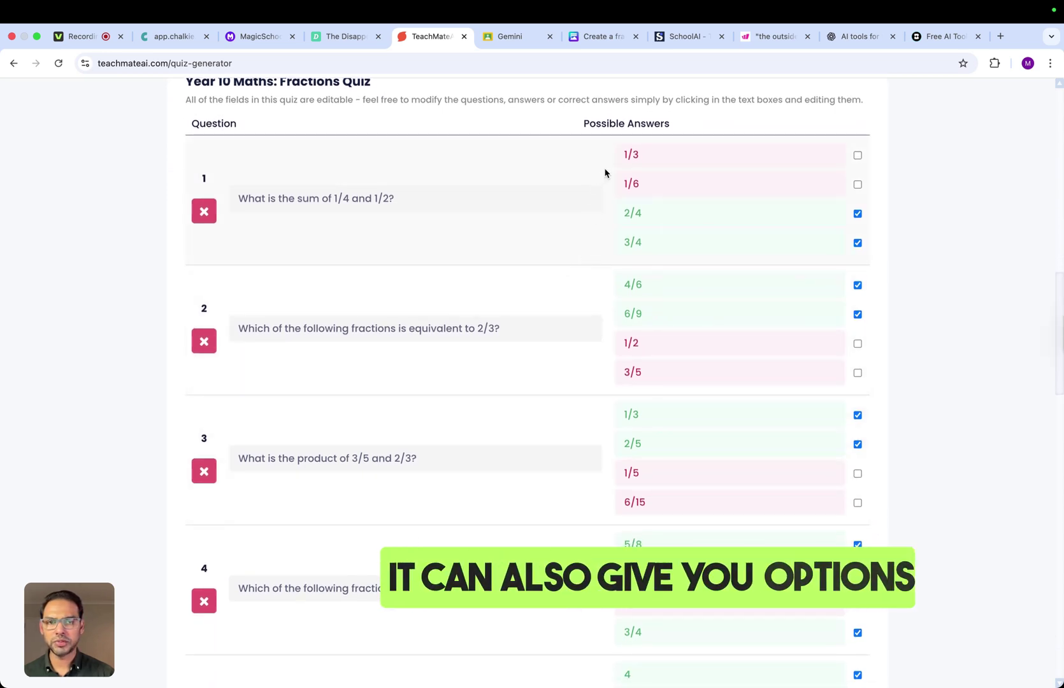
{"action": "scroll", "coordinate": [608, 271], "scroll_direction": "down", "scroll_amount": 2}
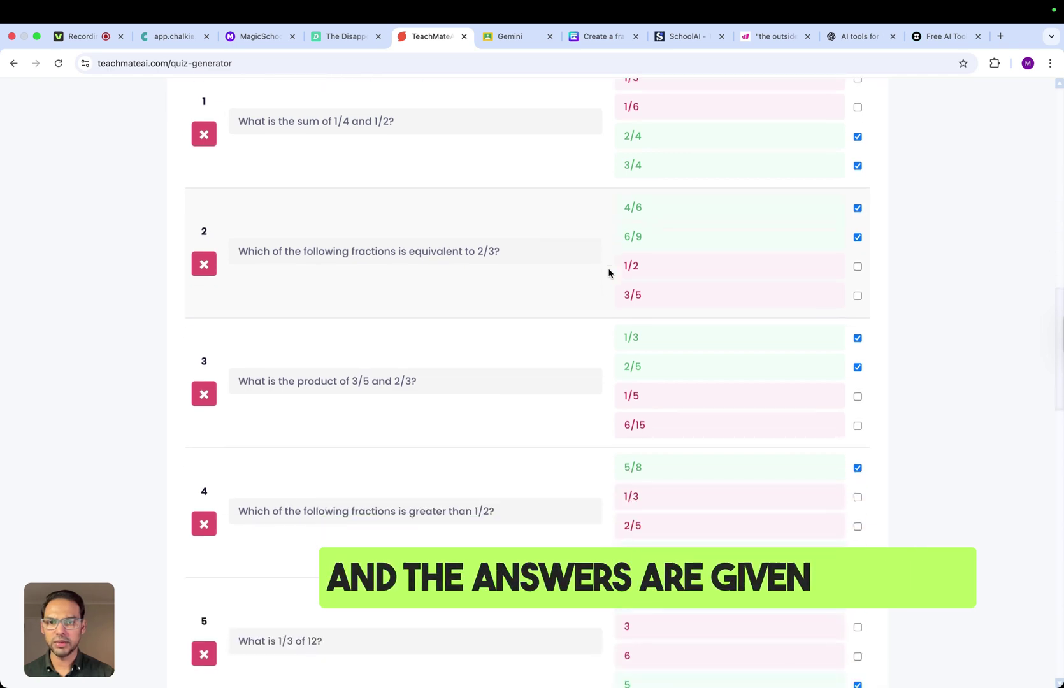
{"action": "scroll", "coordinate": [609, 272], "scroll_direction": "down", "scroll_amount": 4}
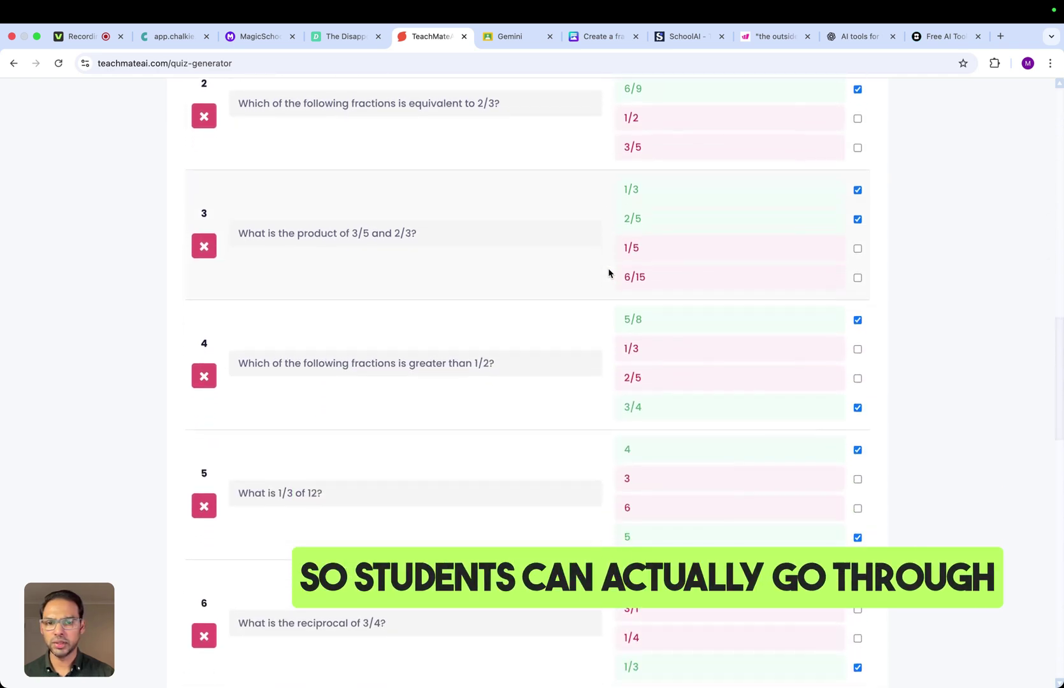
{"action": "scroll", "coordinate": [609, 273], "scroll_direction": "down", "scroll_amount": 15}
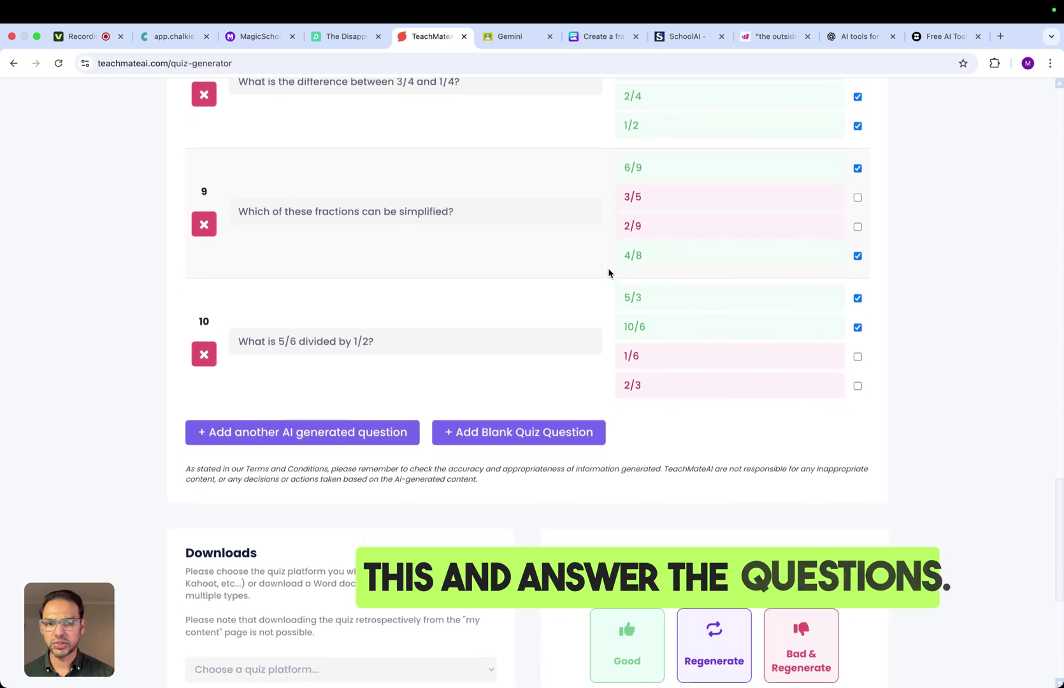
{"action": "scroll", "coordinate": [609, 273], "scroll_direction": "down", "scroll_amount": 6}
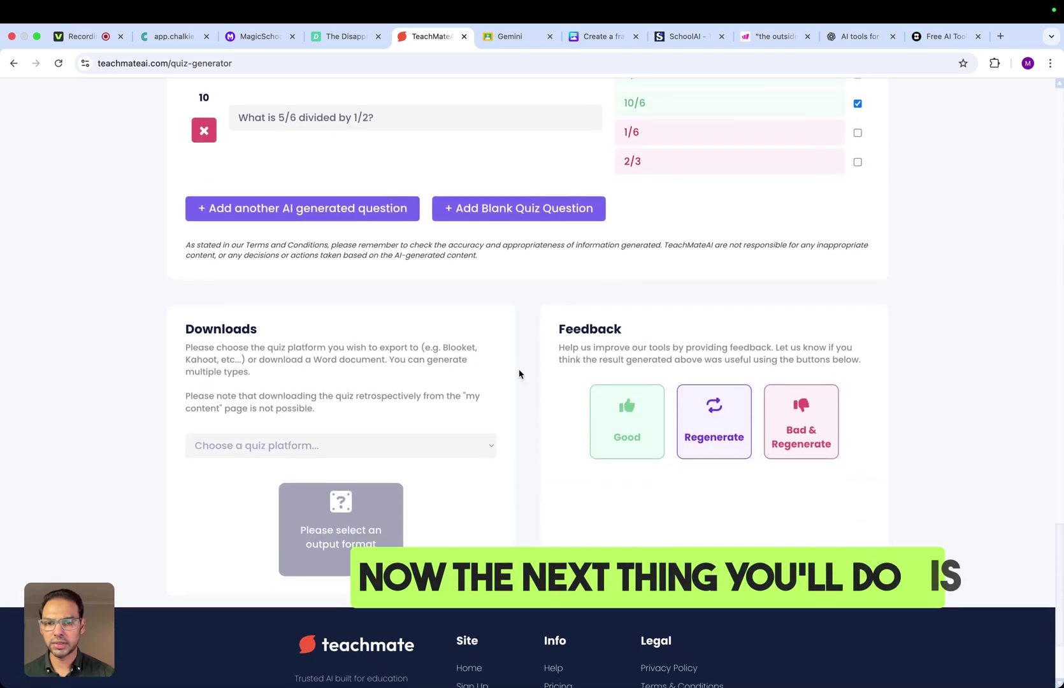
{"action": "left_click", "coordinate": [489, 447]}
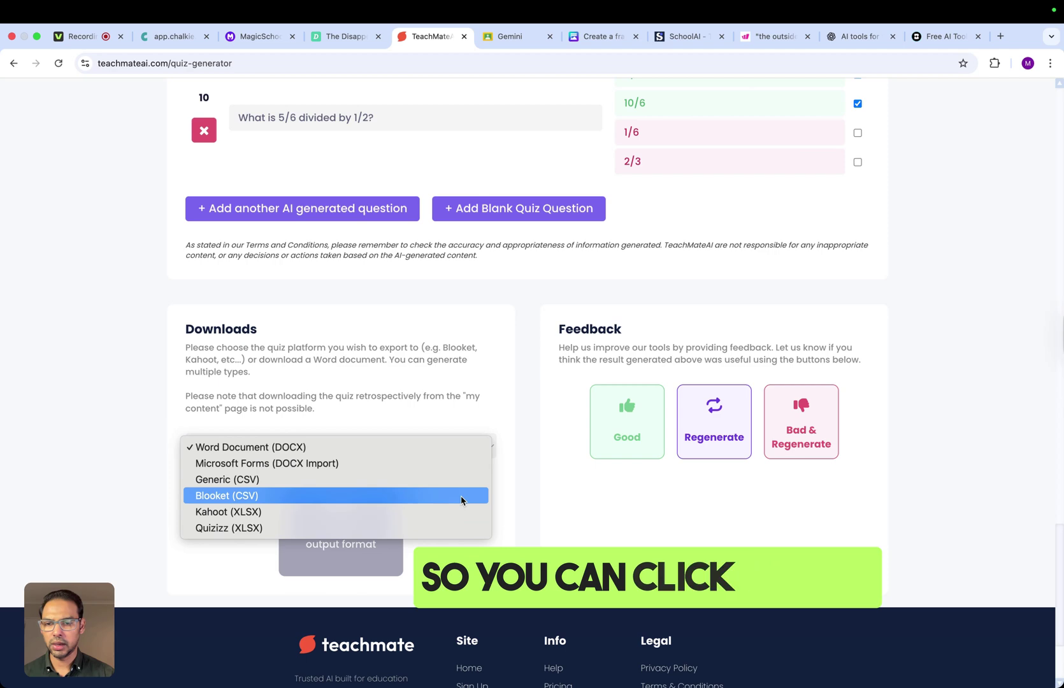
{"action": "left_click", "coordinate": [446, 529]}
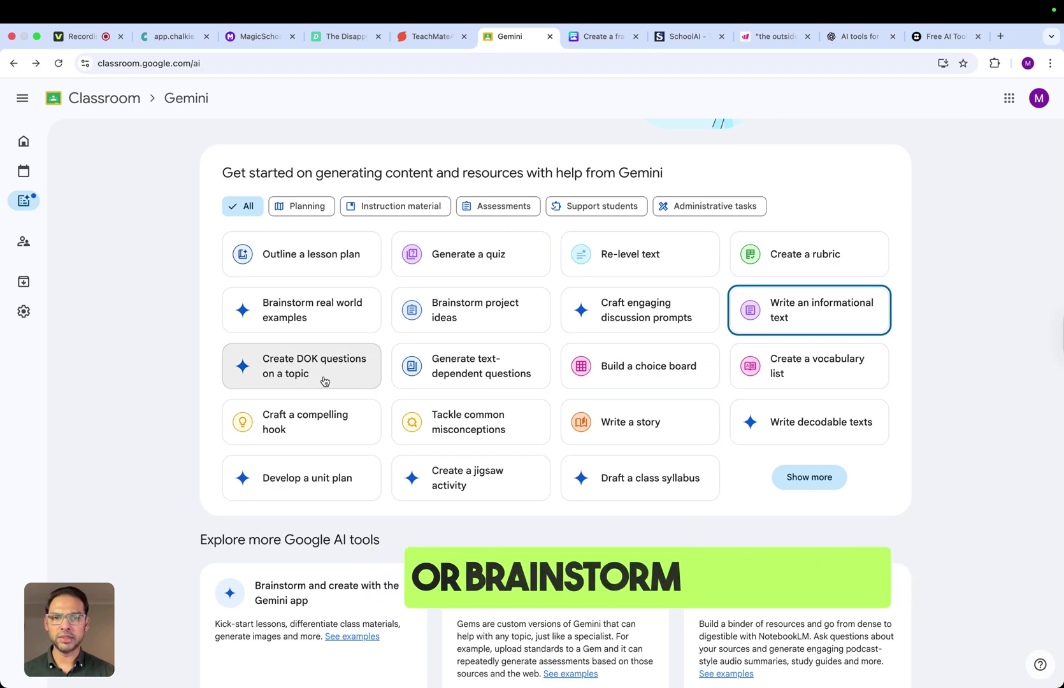
Write a Grade 9 Climate Change informational text, generating learning objectives first.
{"action": "left_click", "coordinate": [840, 304]}
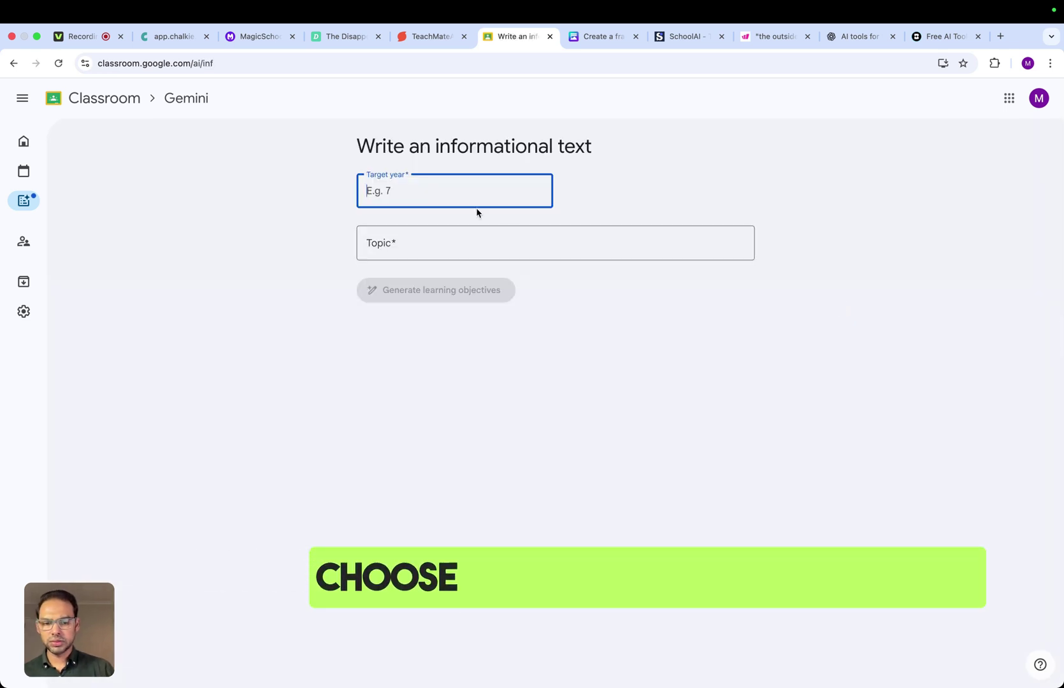
{"action": "type", "text": "9"}
{"action": "left_click", "coordinate": [422, 243]}
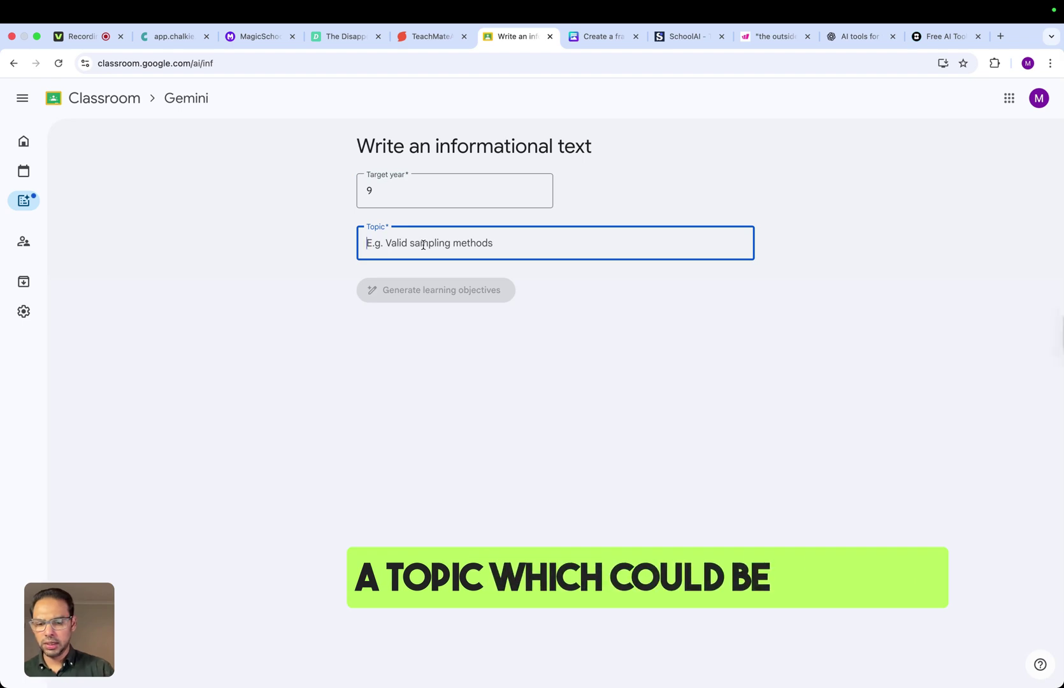
{"action": "type", "text": "Climate Change"}
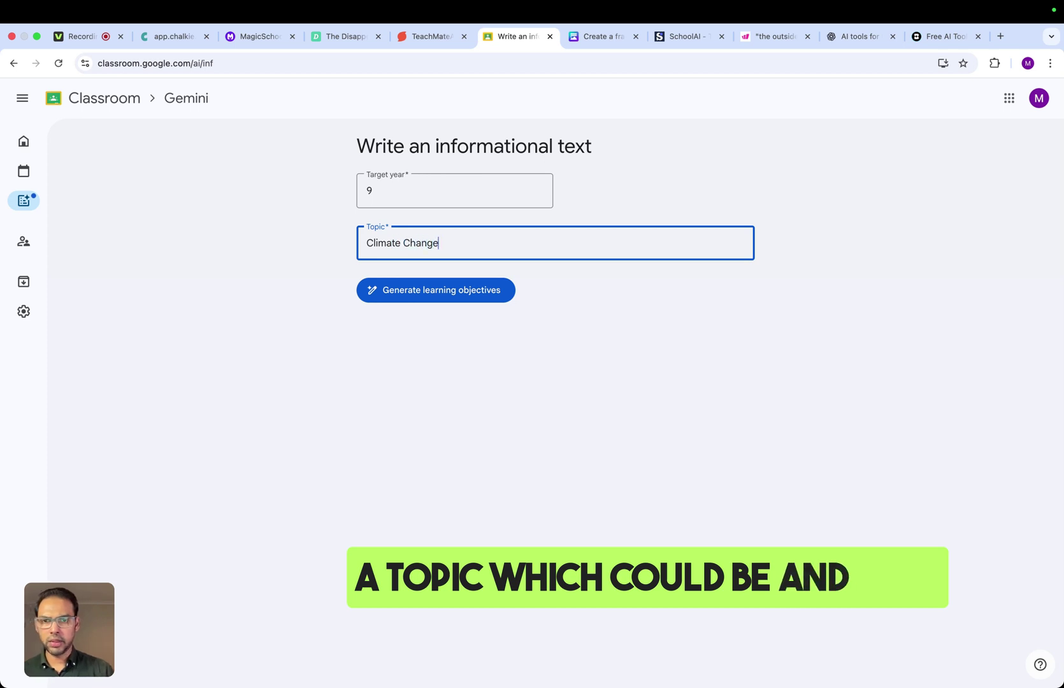
{"action": "left_click", "coordinate": [423, 295]}
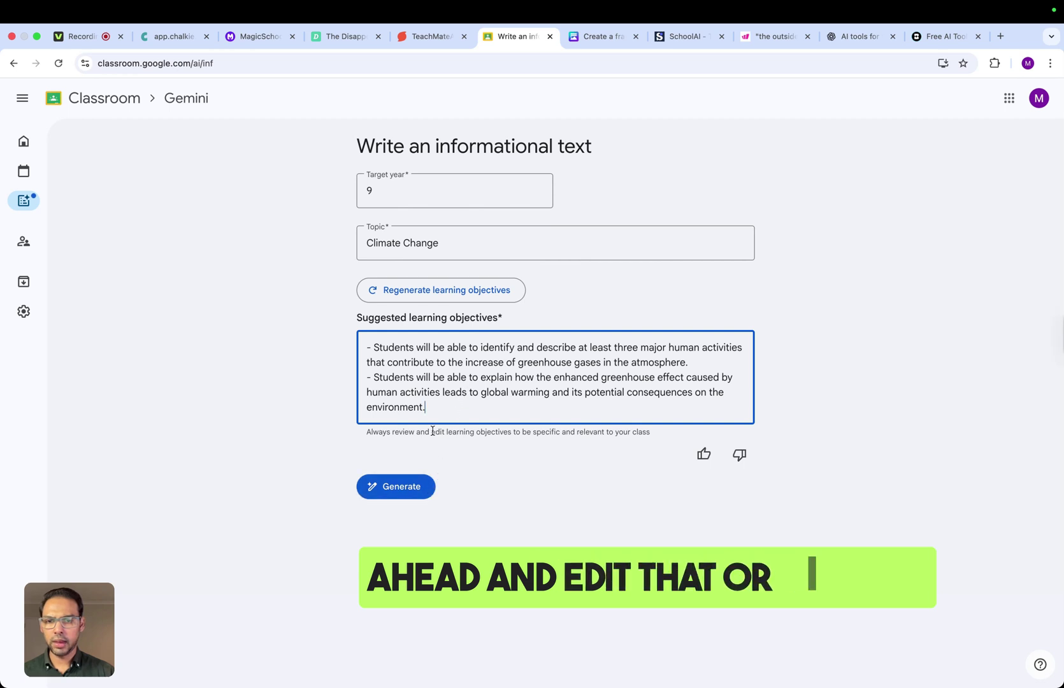
{"action": "left_click", "coordinate": [409, 489]}
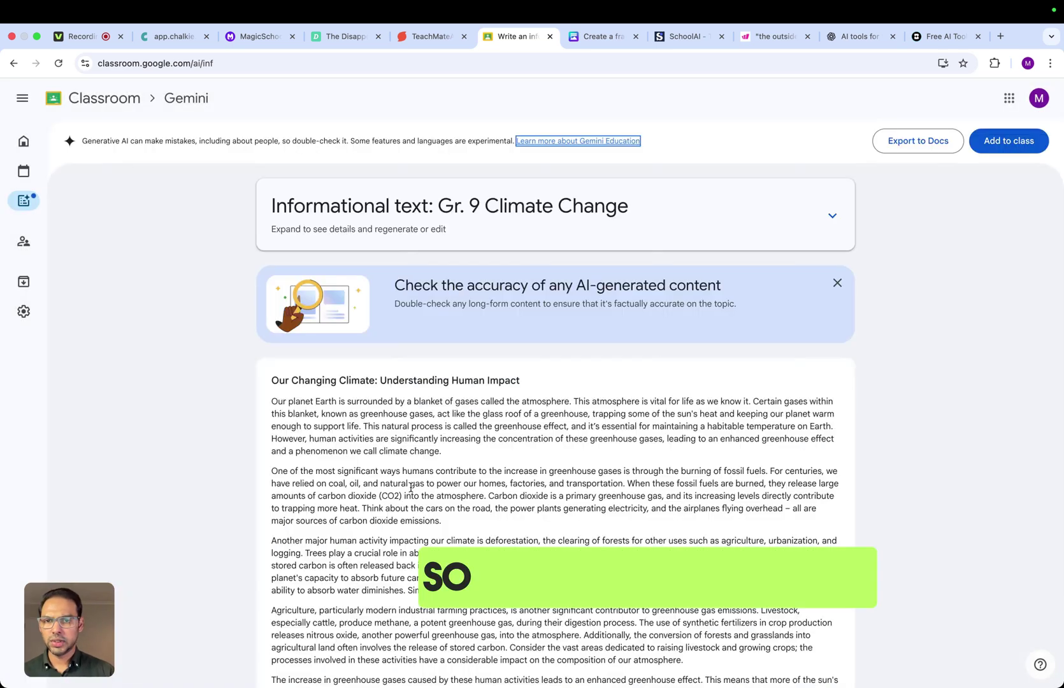
Scroll through the rest of the Grade 9 climate change article Gemini generated.
{"action": "scroll", "coordinate": [411, 488], "scroll_direction": "down", "scroll_amount": 5}
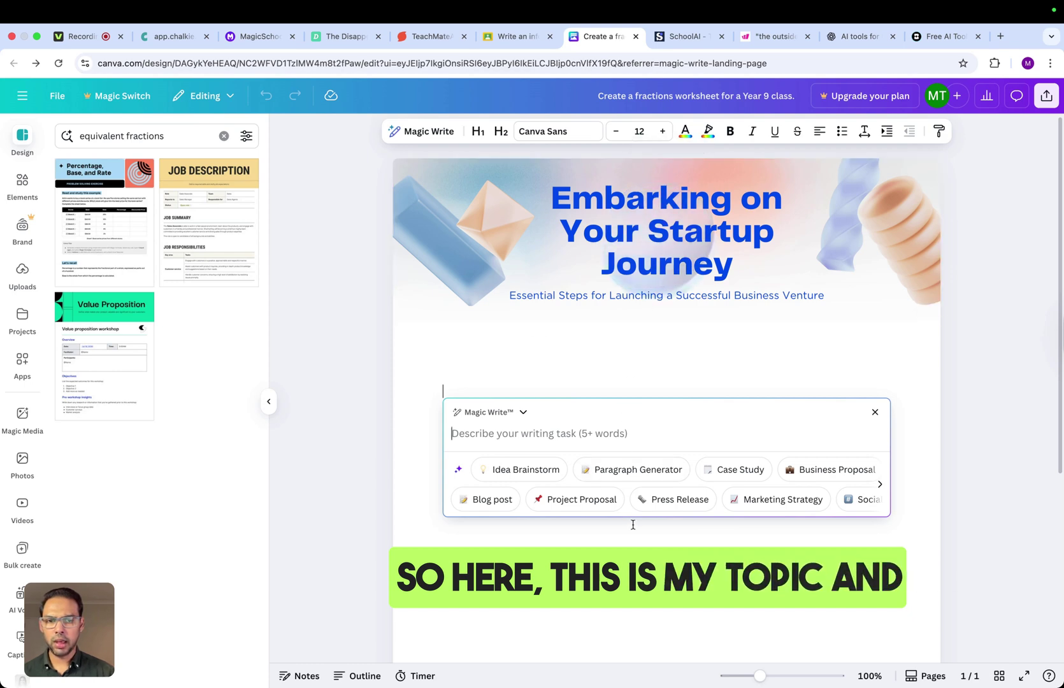
Generate a Magic Write Idea Brainstorm table of ten ways to win back lost customers.
{"action": "left_click", "coordinate": [538, 483]}
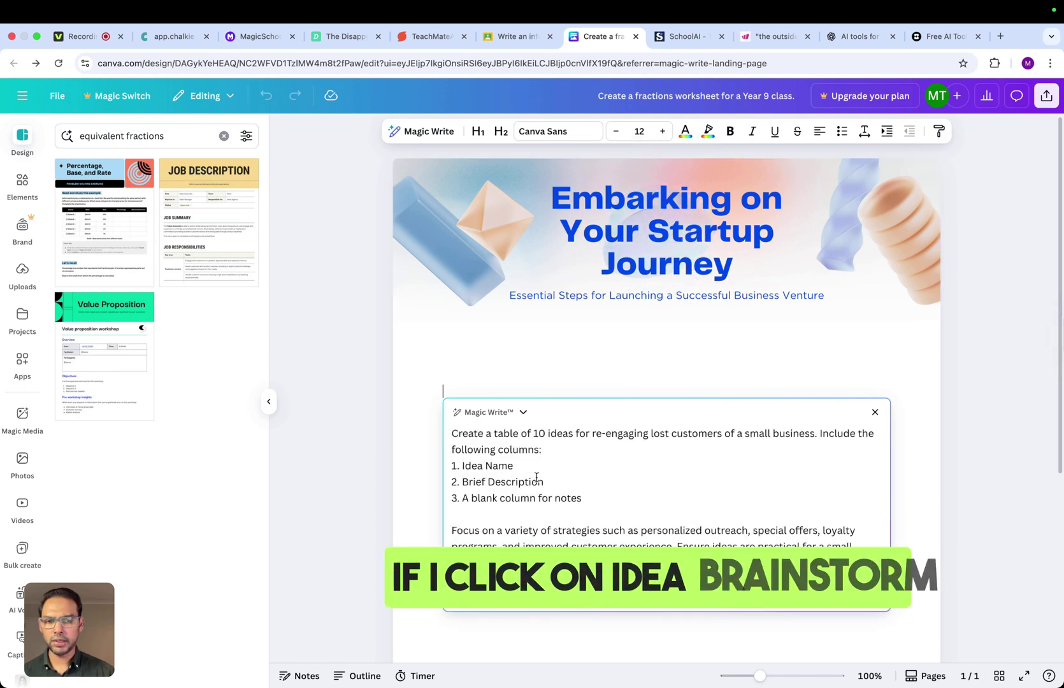
{"action": "left_click", "coordinate": [842, 628]}
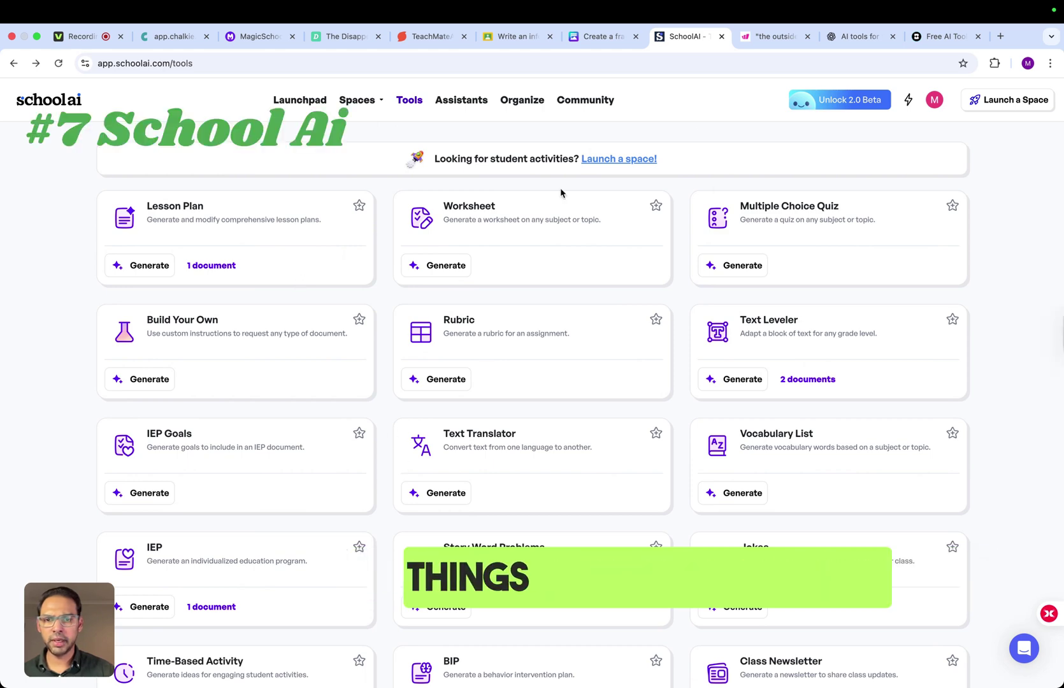
Scroll down to Recent Documents and open the Behavior Intervention Plan (BIP) Draft.
{"action": "scroll", "coordinate": [775, 427], "scroll_direction": "down", "scroll_amount": 5}
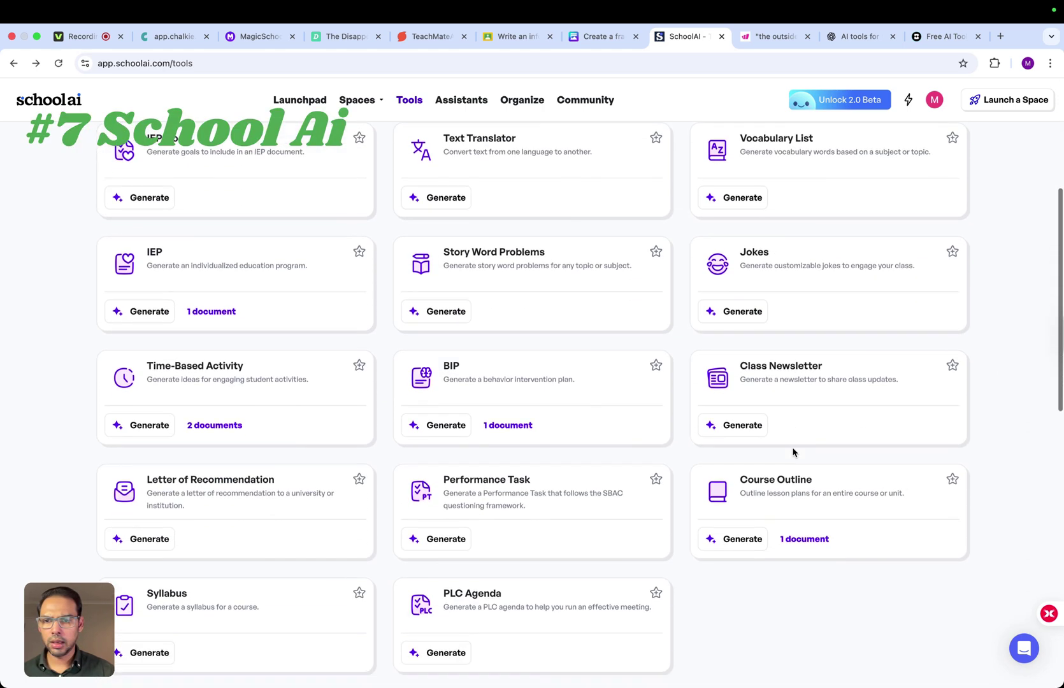
{"action": "scroll", "coordinate": [793, 452], "scroll_direction": "up", "scroll_amount": 1}
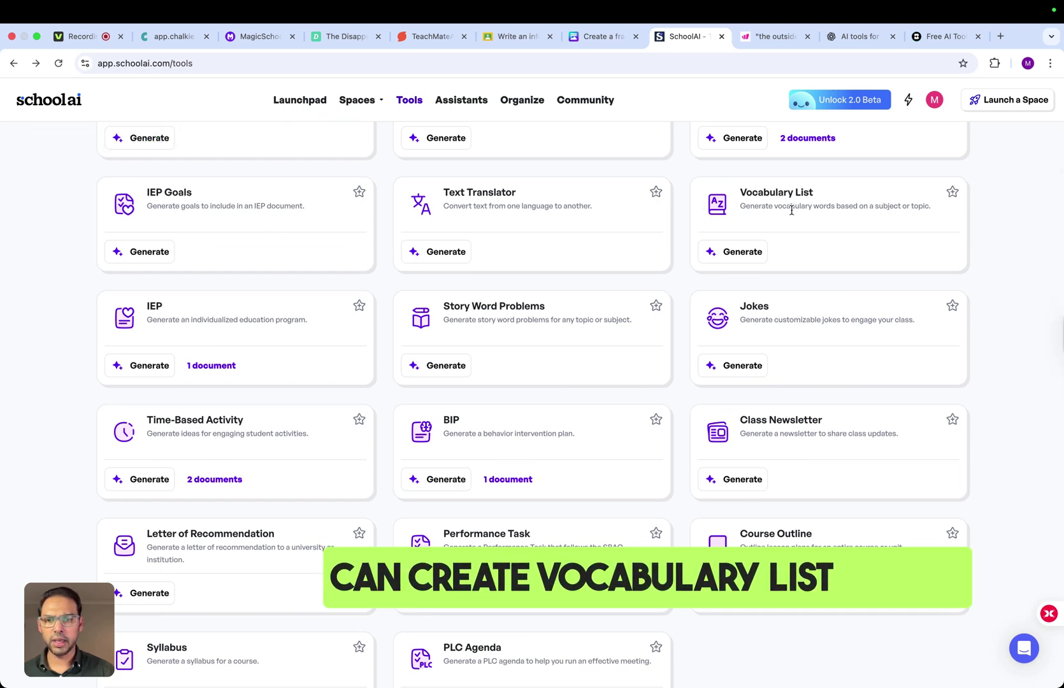
{"action": "scroll", "coordinate": [583, 470], "scroll_direction": "down", "scroll_amount": 3}
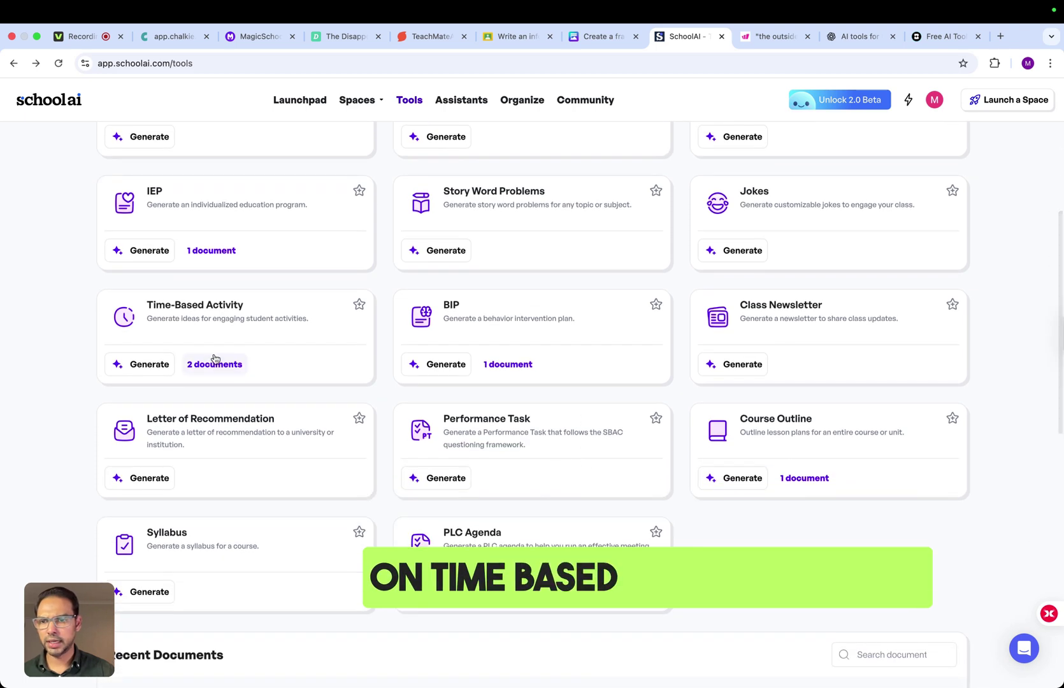
{"action": "scroll", "coordinate": [210, 341], "scroll_direction": "down", "scroll_amount": 5}
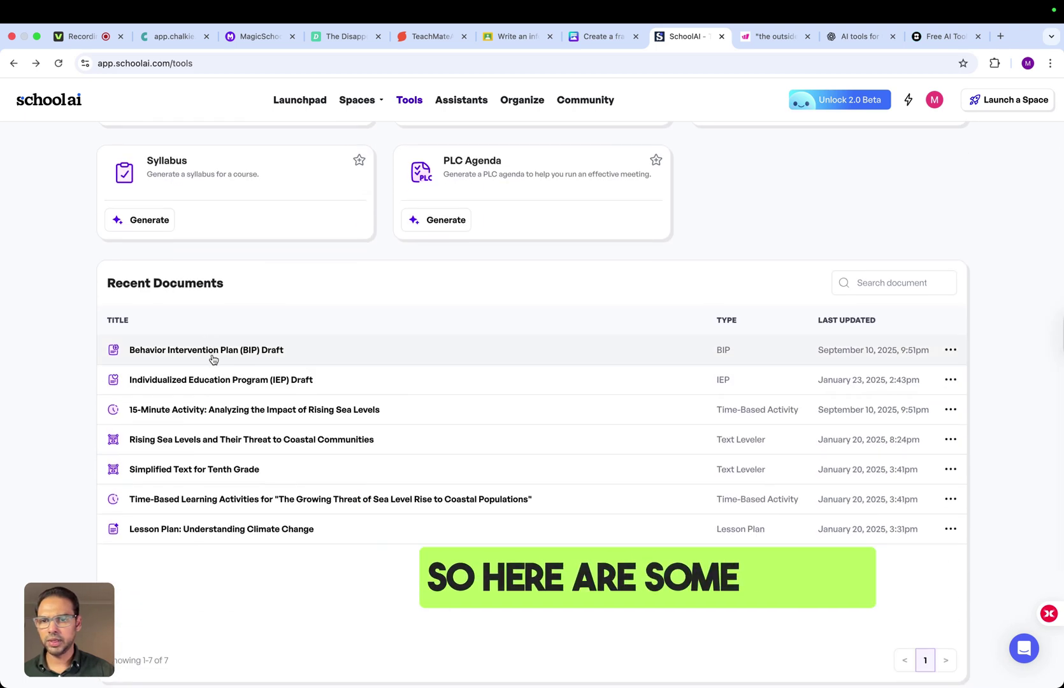
{"action": "left_click", "coordinate": [214, 360]}
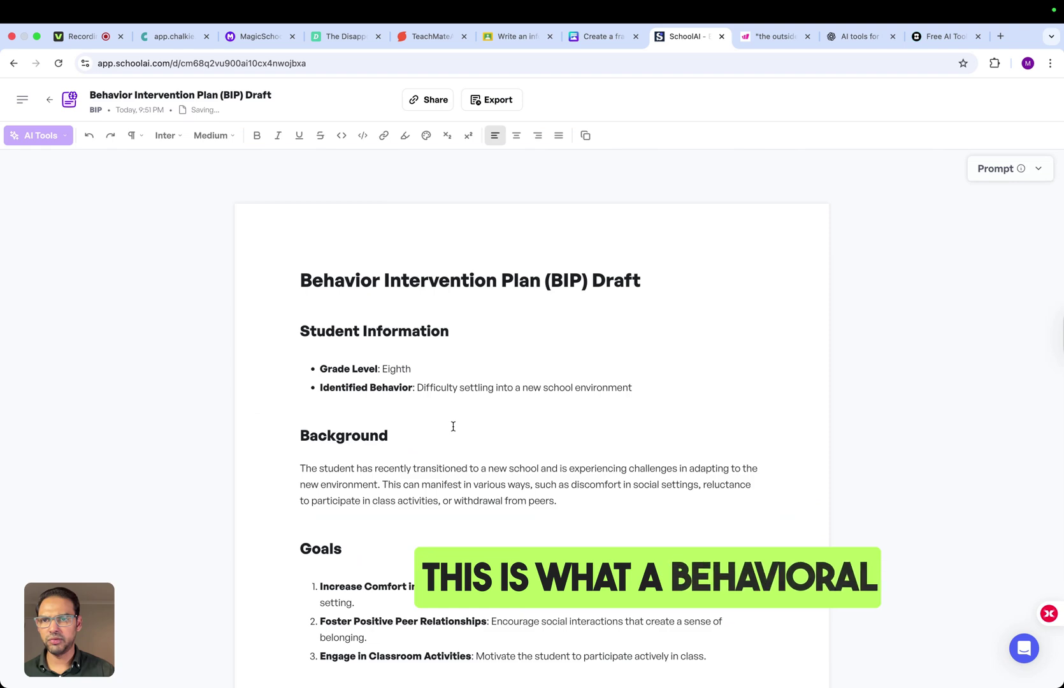
Read through the BIP draft, then return to the SchoolAI Tools page.
{"action": "scroll", "coordinate": [453, 426], "scroll_direction": "down", "scroll_amount": 6}
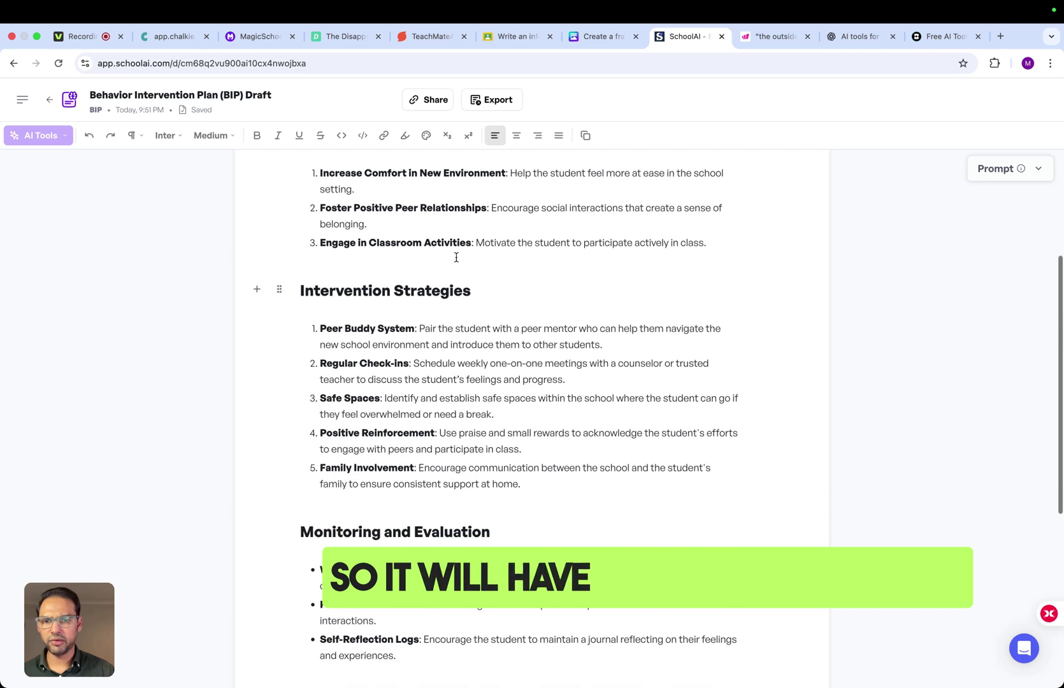
{"action": "scroll", "coordinate": [426, 318], "scroll_direction": "down", "scroll_amount": 2}
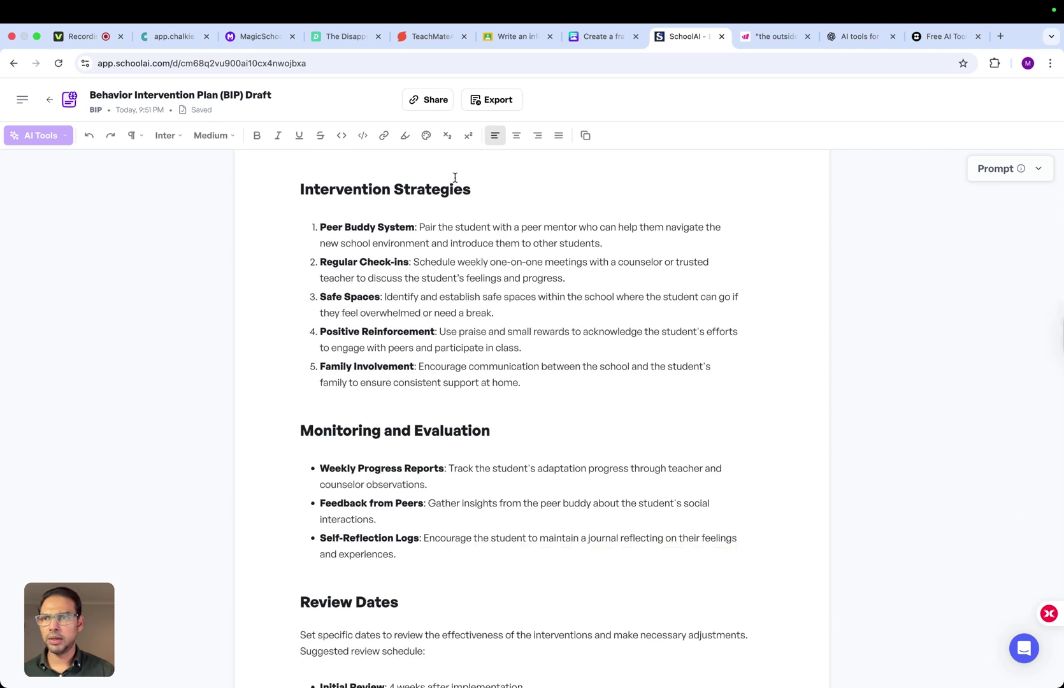
{"action": "scroll", "coordinate": [455, 191], "scroll_direction": "down", "scroll_amount": 3}
{"action": "left_click", "coordinate": [14, 63]}
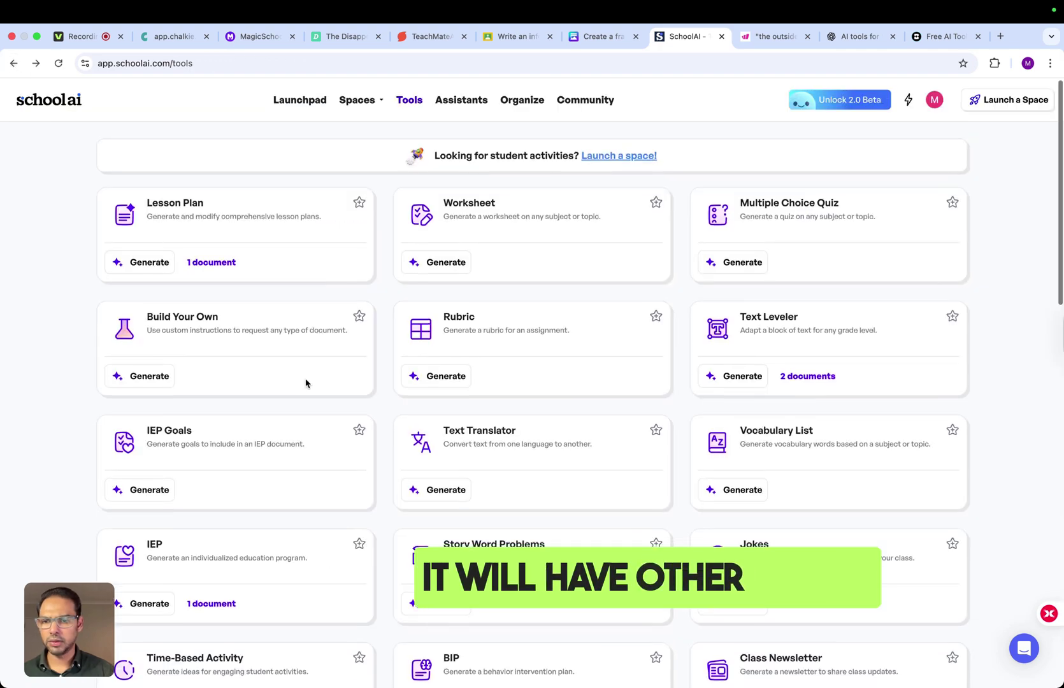
Review the IEP draft, then go back and scroll to the 15-Minute Activity document.
{"action": "scroll", "coordinate": [306, 383], "scroll_direction": "down", "scroll_amount": 15}
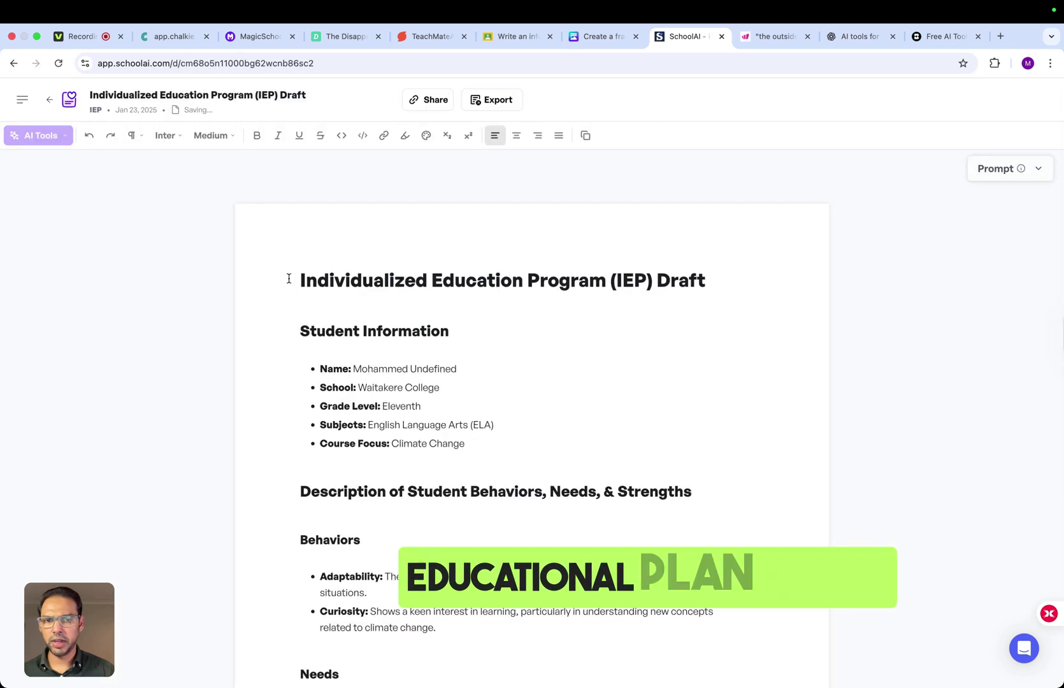
{"action": "scroll", "coordinate": [289, 279], "scroll_direction": "down", "scroll_amount": 10}
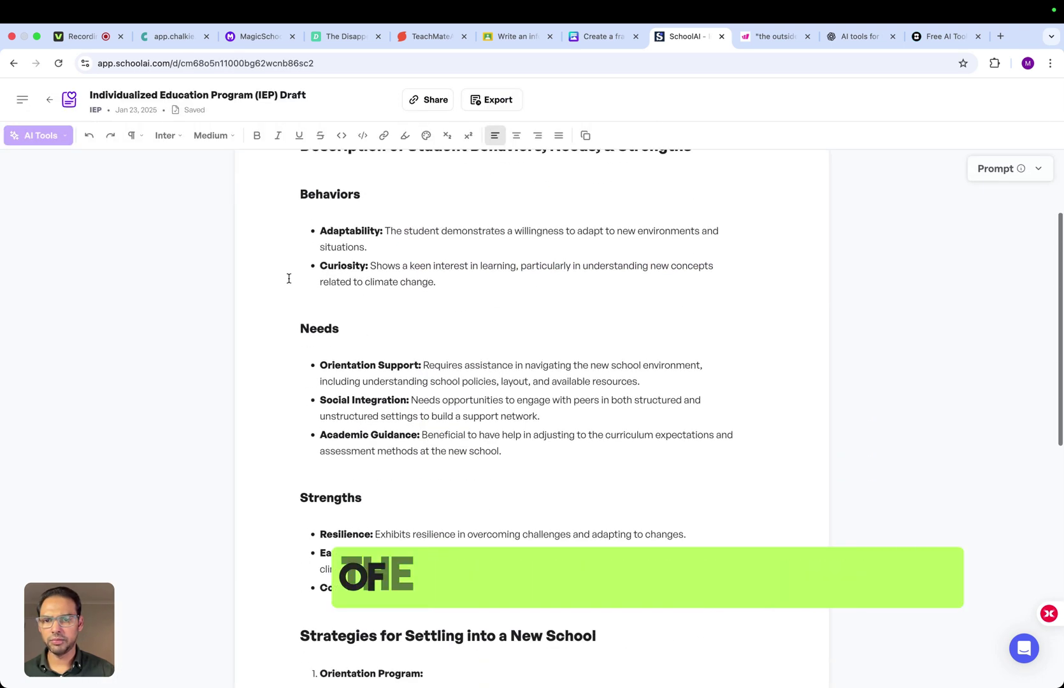
{"action": "scroll", "coordinate": [406, 363], "scroll_direction": "down", "scroll_amount": 3}
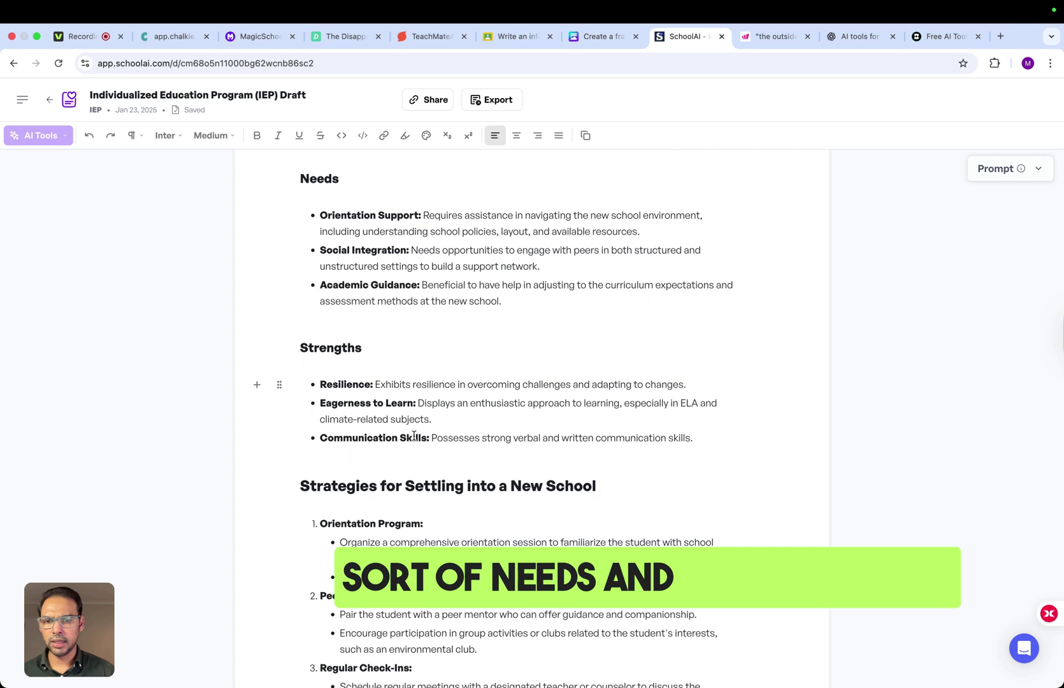
{"action": "scroll", "coordinate": [414, 437], "scroll_direction": "down", "scroll_amount": 3}
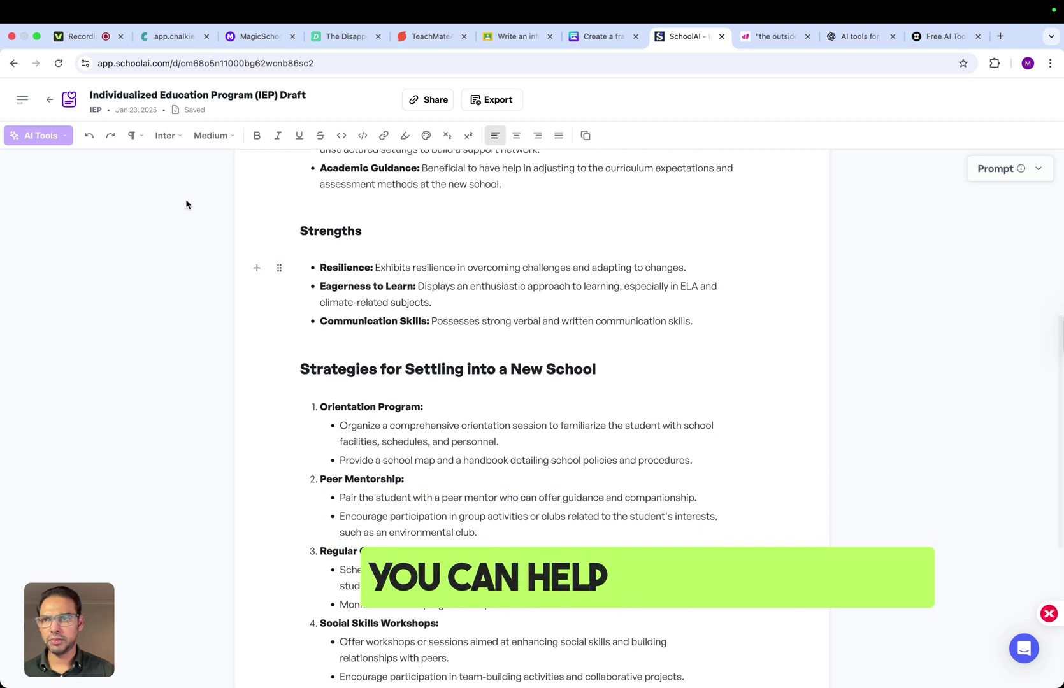
{"action": "left_click", "coordinate": [13, 63]}
{"action": "scroll", "coordinate": [294, 404], "scroll_direction": "down", "scroll_amount": 8}
{"action": "scroll", "coordinate": [294, 405], "scroll_direction": "down", "scroll_amount": 5}
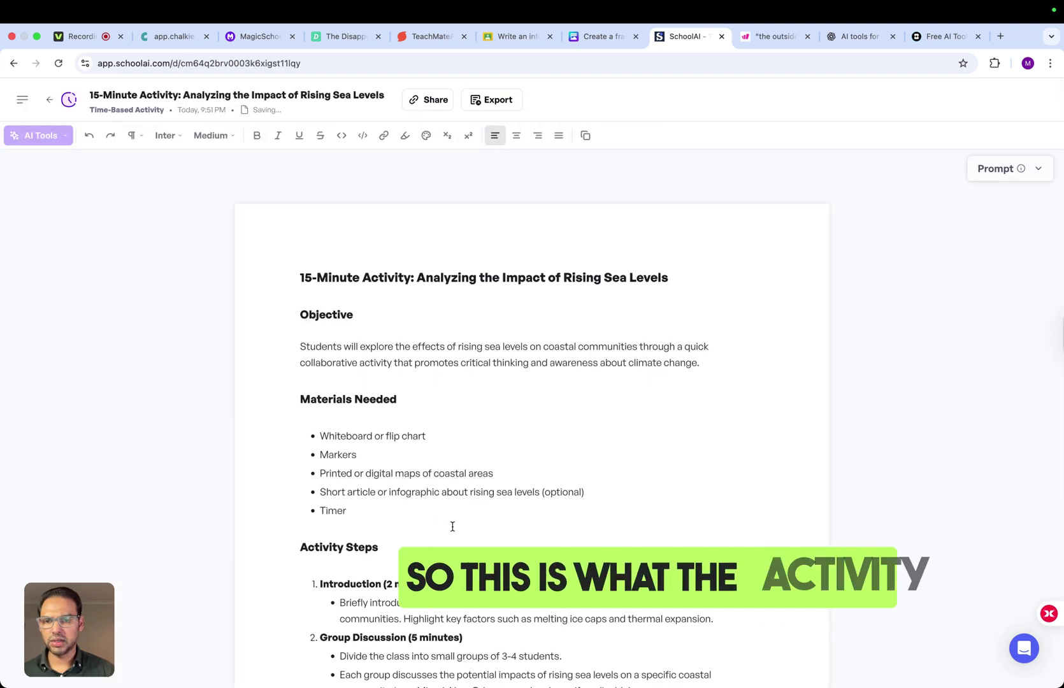
Read through the rising sea levels 15-minute activity and return to Tools.
{"action": "scroll", "coordinate": [453, 527], "scroll_direction": "down", "scroll_amount": 2}
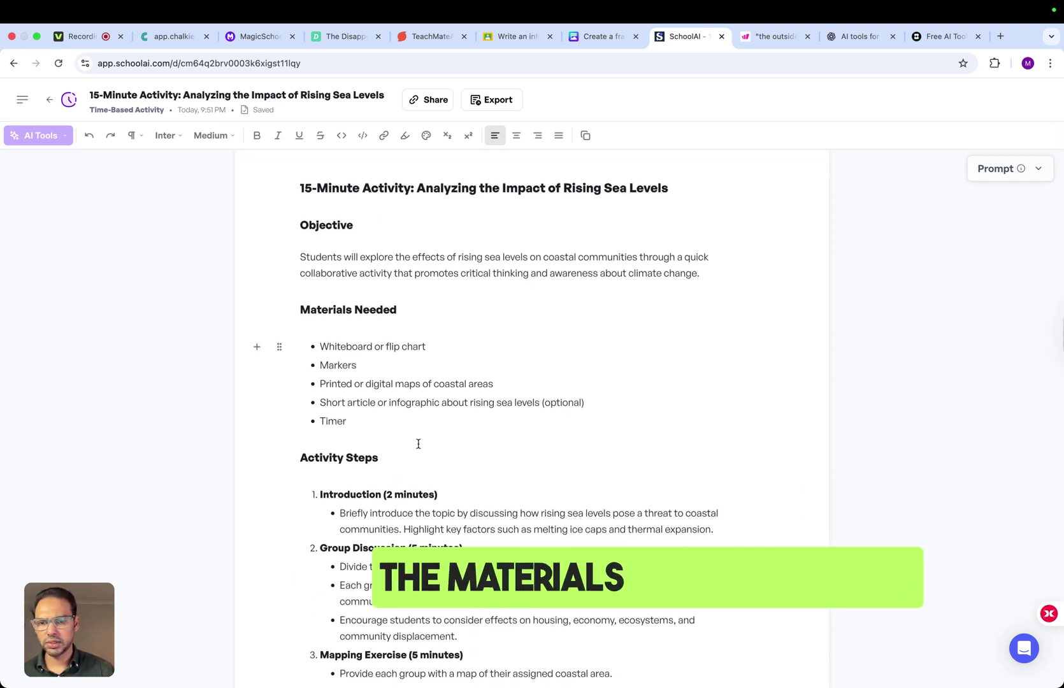
{"action": "scroll", "coordinate": [419, 442], "scroll_direction": "down", "scroll_amount": 5}
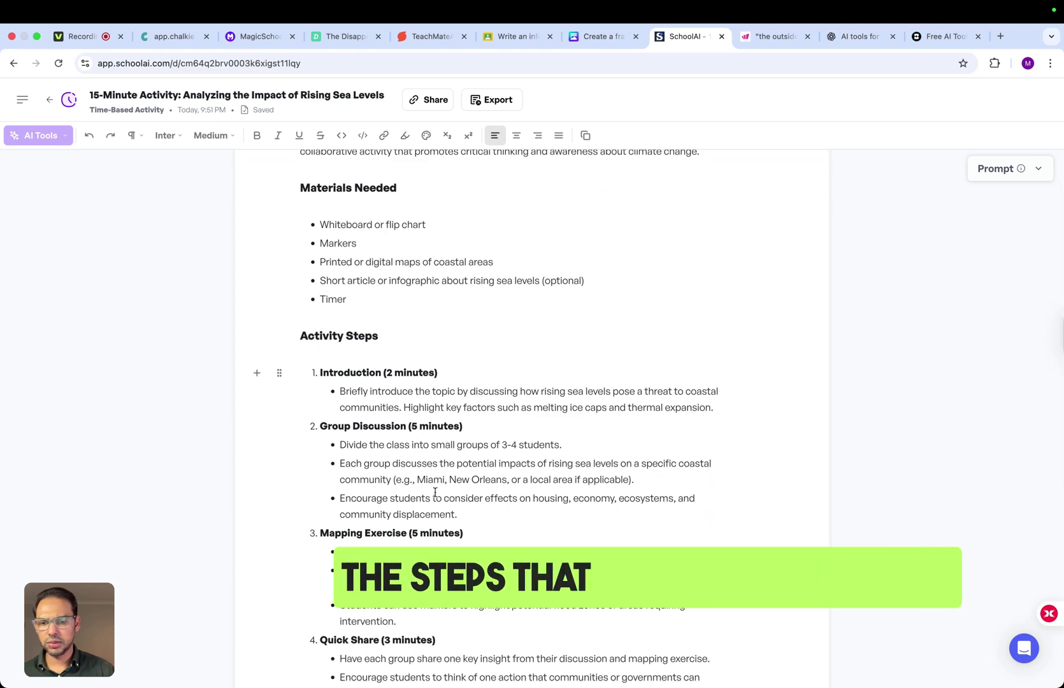
{"action": "scroll", "coordinate": [443, 530], "scroll_direction": "down", "scroll_amount": 6}
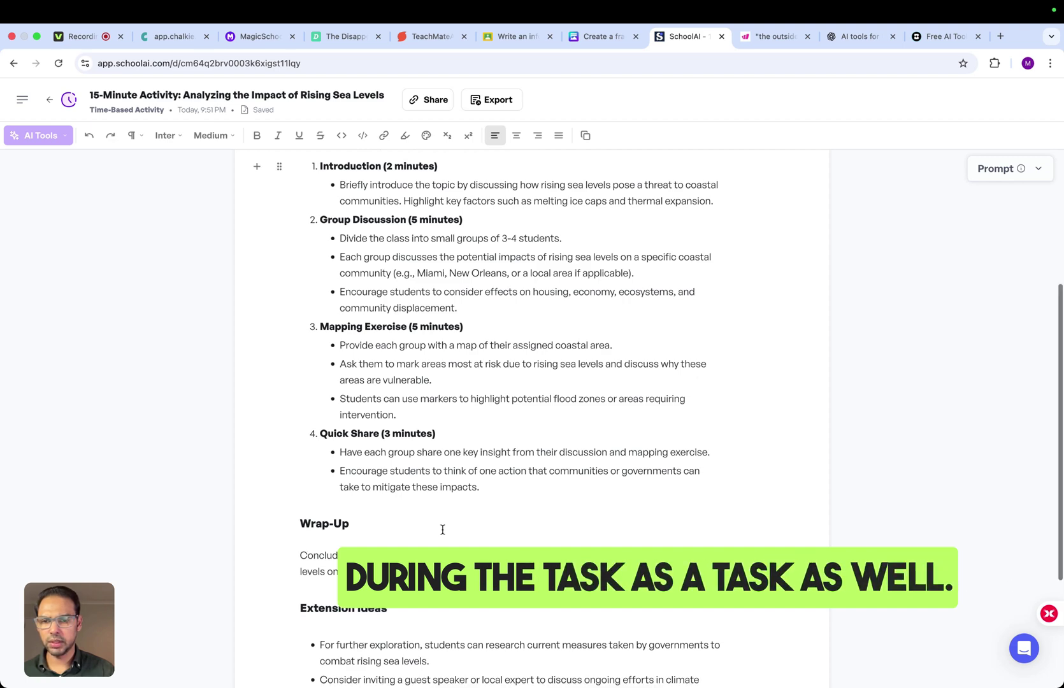
{"action": "scroll", "coordinate": [442, 530], "scroll_direction": "down", "scroll_amount": 7}
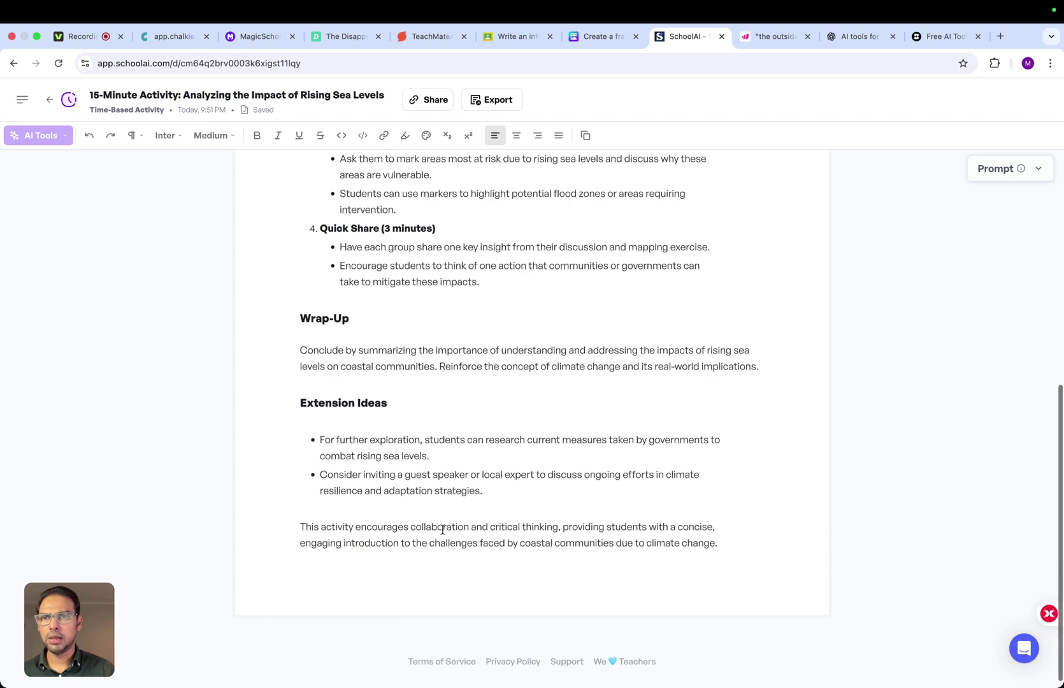
{"action": "left_click", "coordinate": [13, 63]}
Scroll Recent Documents to find the Rising Sea Levels and Their Threat to Coastal Communities text.
{"action": "scroll", "coordinate": [415, 491], "scroll_direction": "down", "scroll_amount": 15}
{"action": "scroll", "coordinate": [414, 491], "scroll_direction": "up", "scroll_amount": 2}
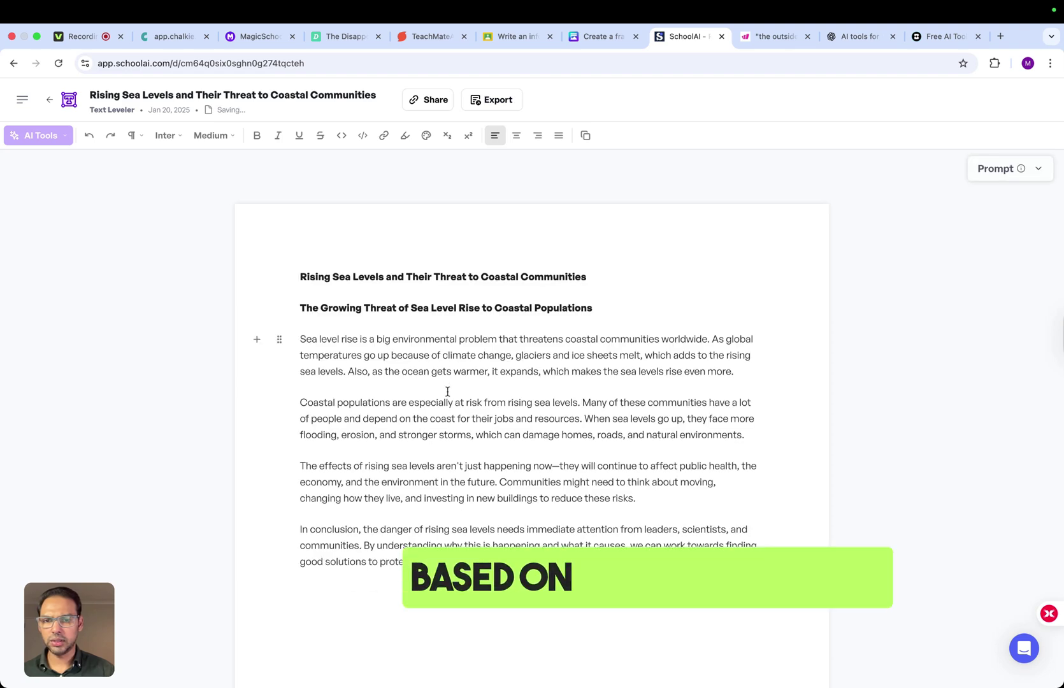
{"action": "scroll", "coordinate": [447, 391], "scroll_direction": "down", "scroll_amount": 4}
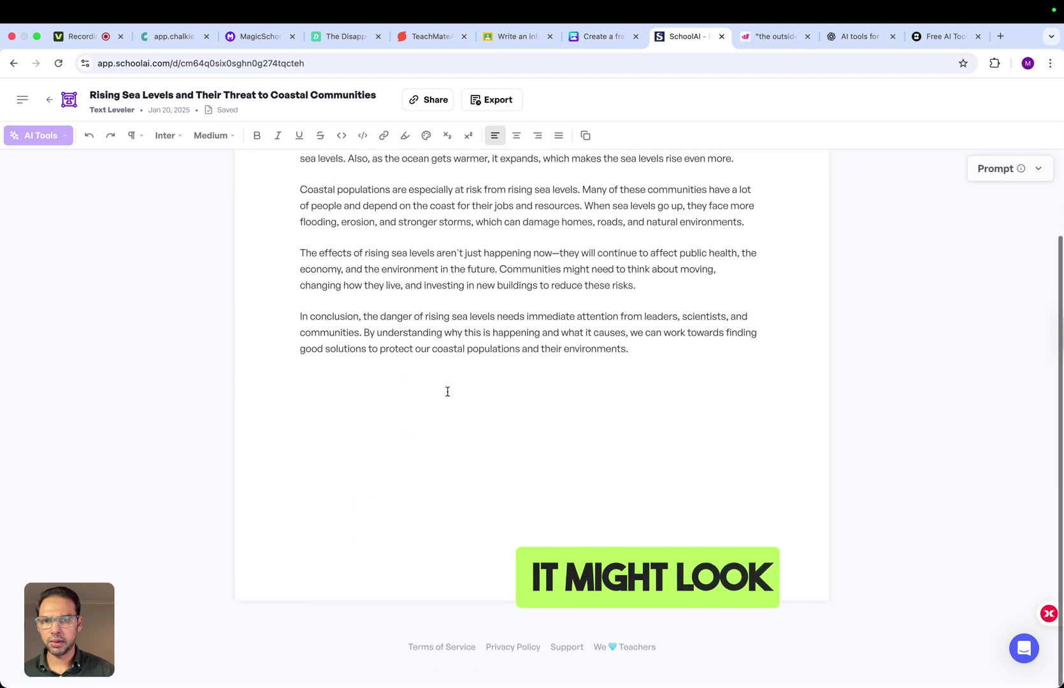
{"action": "scroll", "coordinate": [447, 392], "scroll_direction": "up", "scroll_amount": 3}
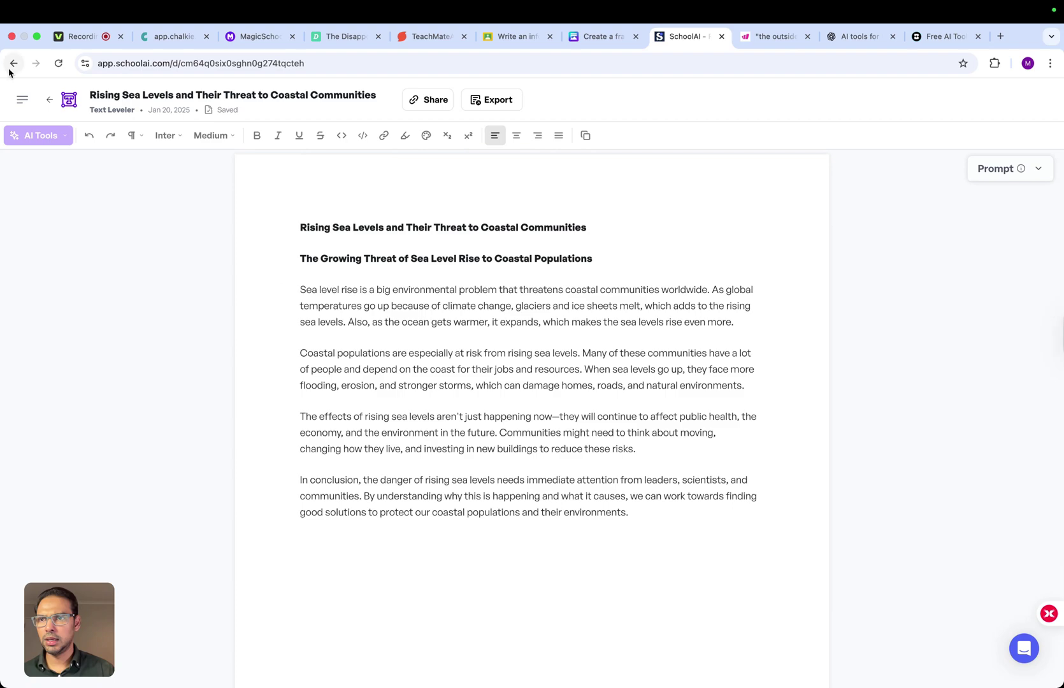
Open the Simplified Text for Tenth Grade document and scroll through it.
{"action": "left_click", "coordinate": [14, 64]}
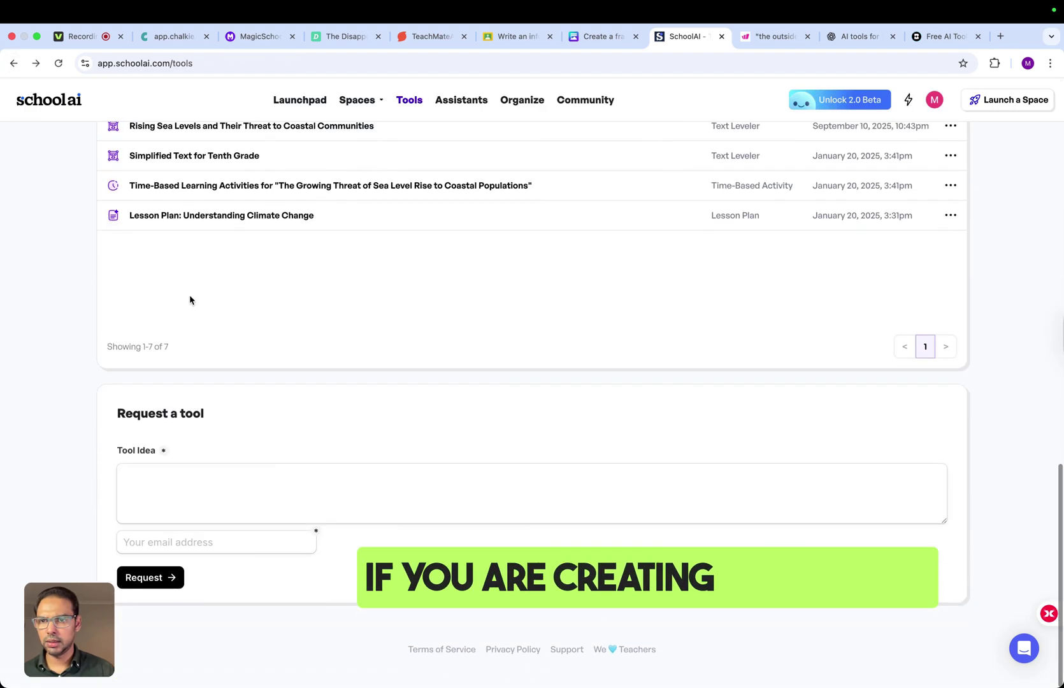
{"action": "left_click", "coordinate": [217, 179]}
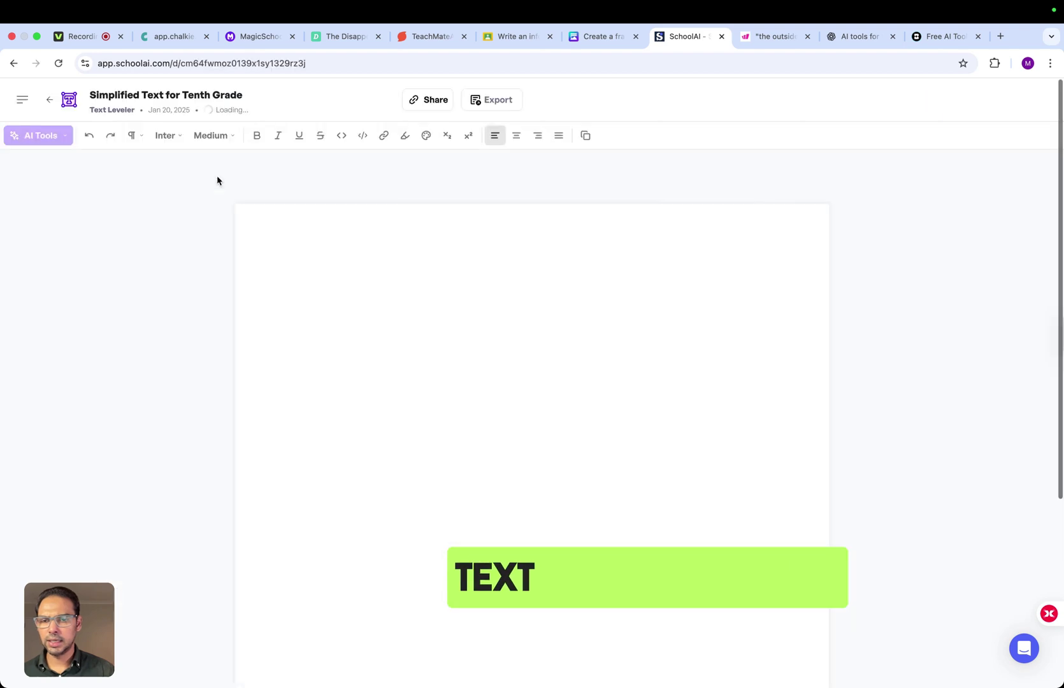
{"action": "scroll", "coordinate": [406, 369], "scroll_direction": "down", "scroll_amount": 2}
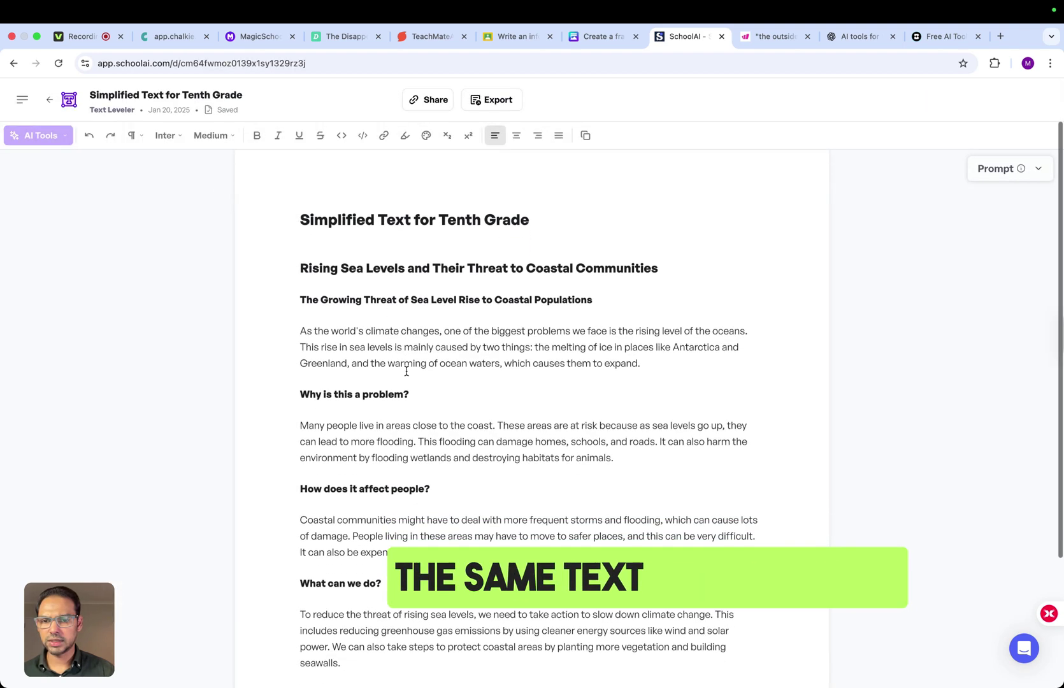
{"action": "scroll", "coordinate": [406, 370], "scroll_direction": "down", "scroll_amount": 4}
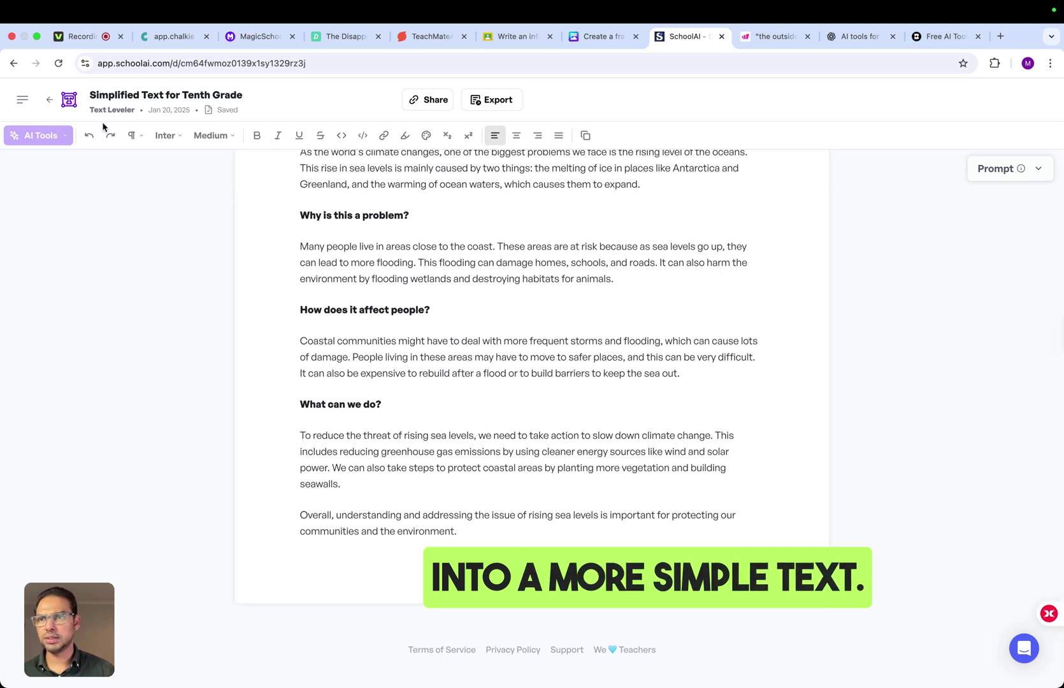
Return to the Tools page and scroll its list of seven recent documents.
{"action": "left_click", "coordinate": [13, 63]}
{"action": "scroll", "coordinate": [264, 336], "scroll_direction": "down", "scroll_amount": 10}
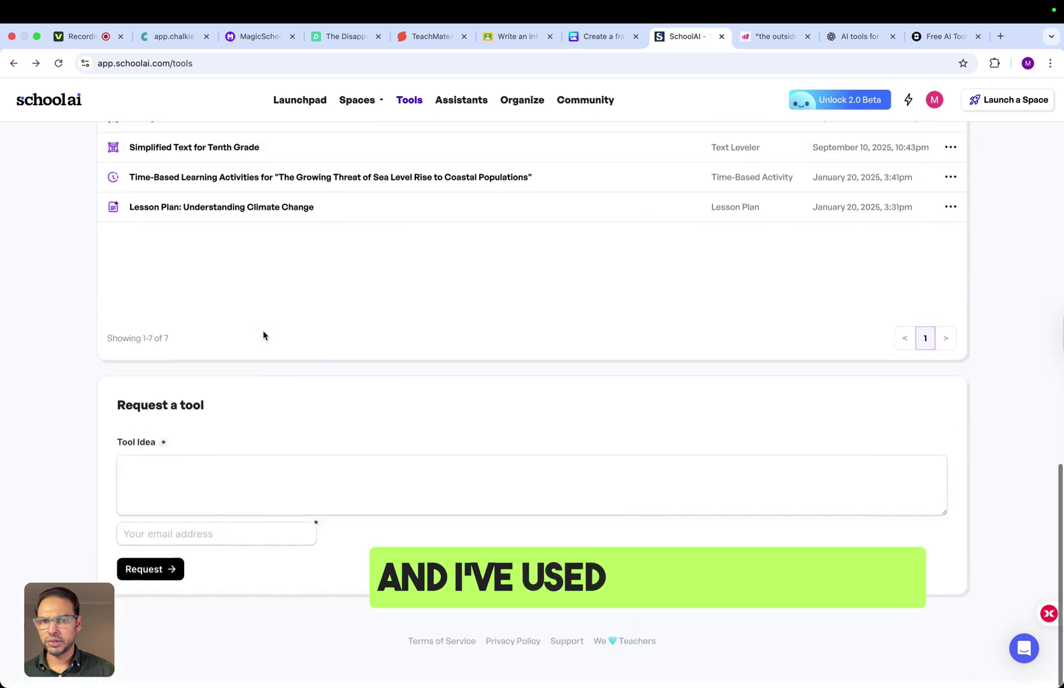
{"action": "scroll", "coordinate": [264, 335], "scroll_direction": "up", "scroll_amount": 2}
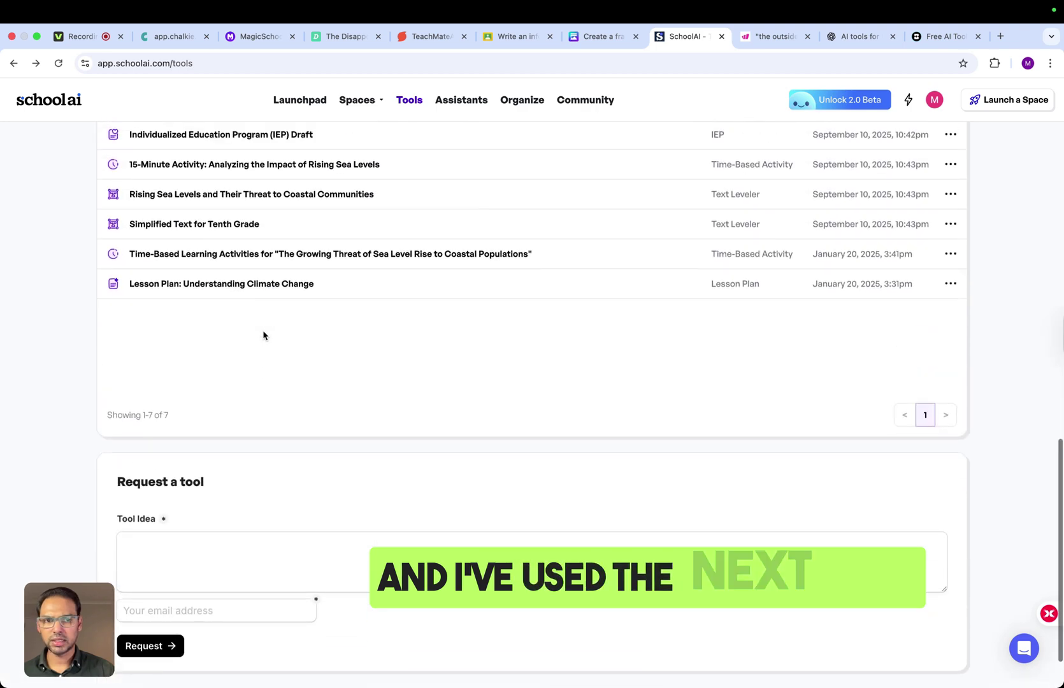
Open the Understanding Climate Change lesson plan, scroll all its sections, and go back.
{"action": "left_click", "coordinate": [249, 285]}
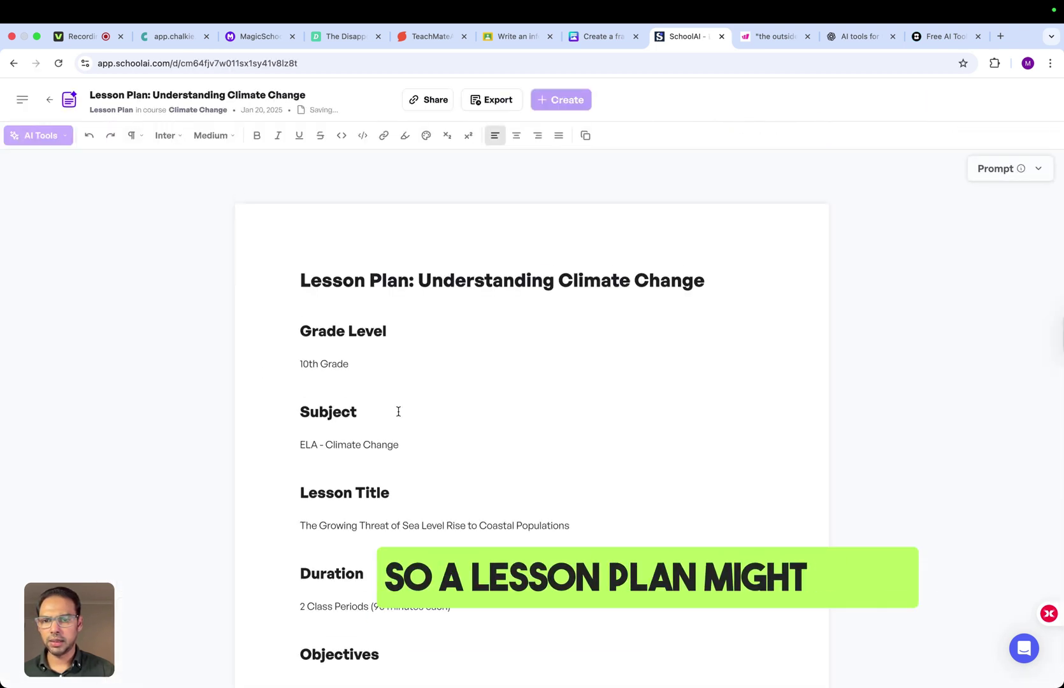
{"action": "scroll", "coordinate": [399, 412], "scroll_direction": "down", "scroll_amount": 5}
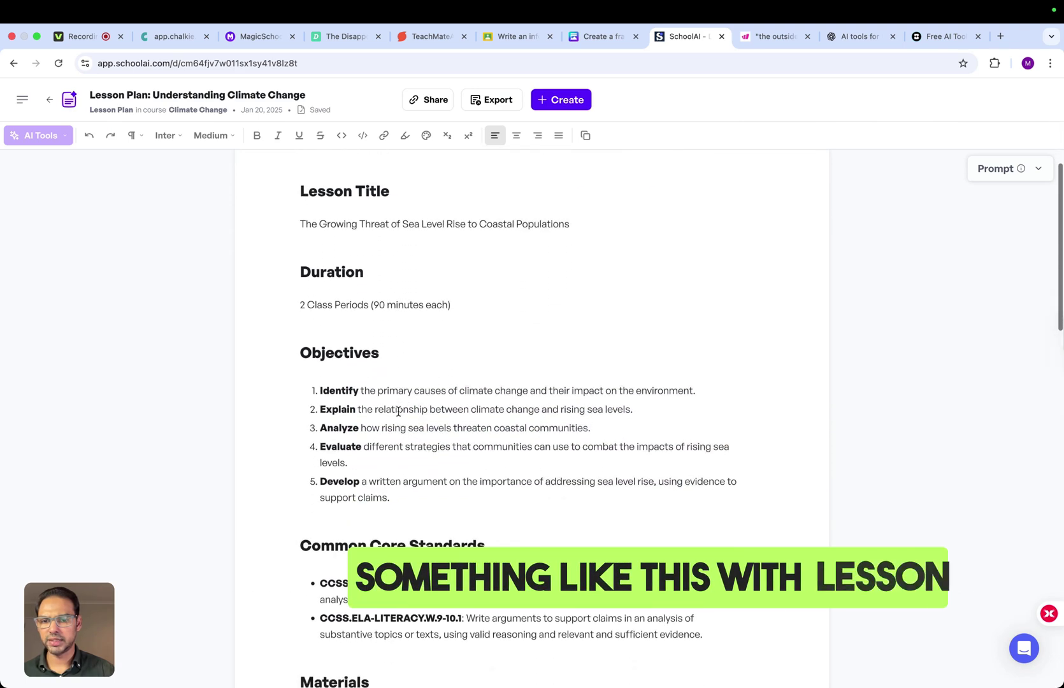
{"action": "scroll", "coordinate": [398, 412], "scroll_direction": "down", "scroll_amount": 5}
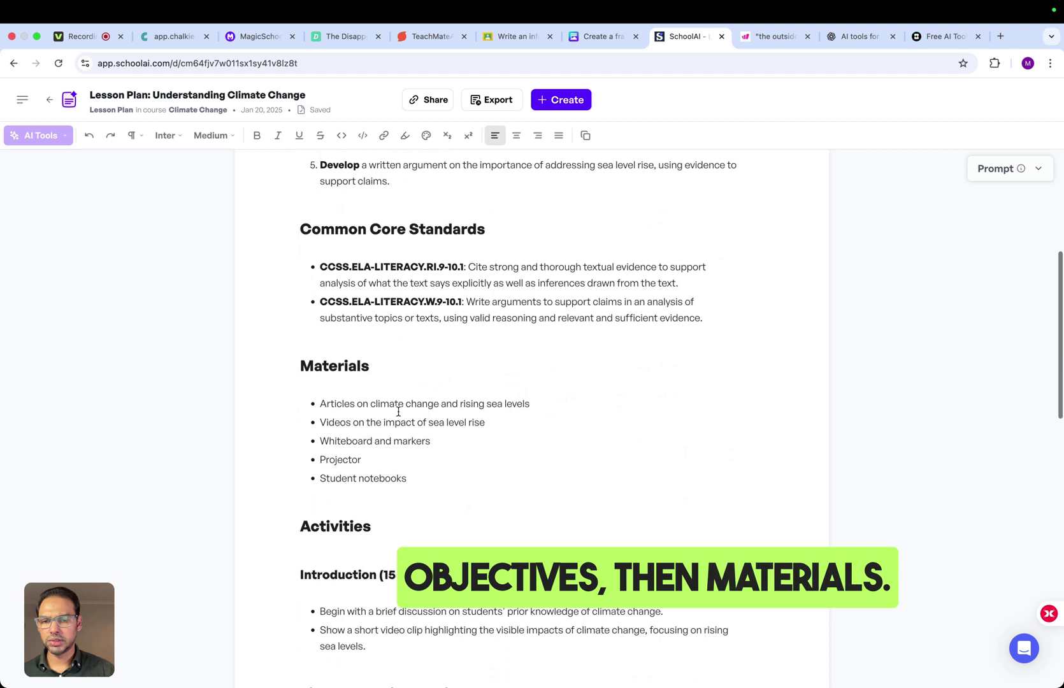
{"action": "scroll", "coordinate": [406, 521], "scroll_direction": "down", "scroll_amount": 3}
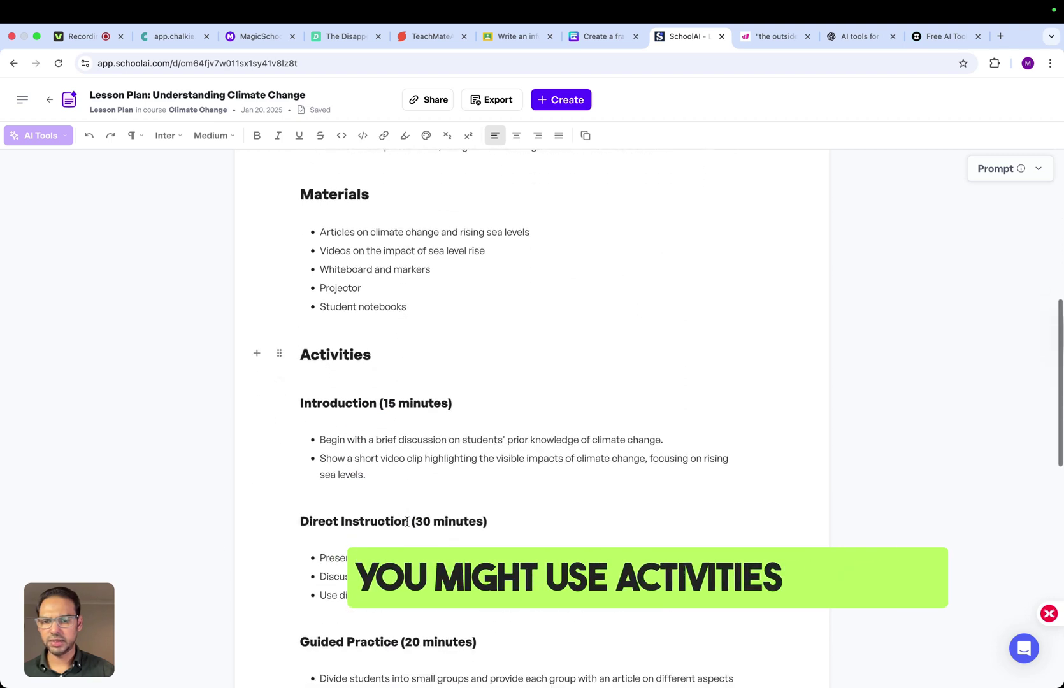
{"action": "scroll", "coordinate": [406, 522], "scroll_direction": "down", "scroll_amount": 8}
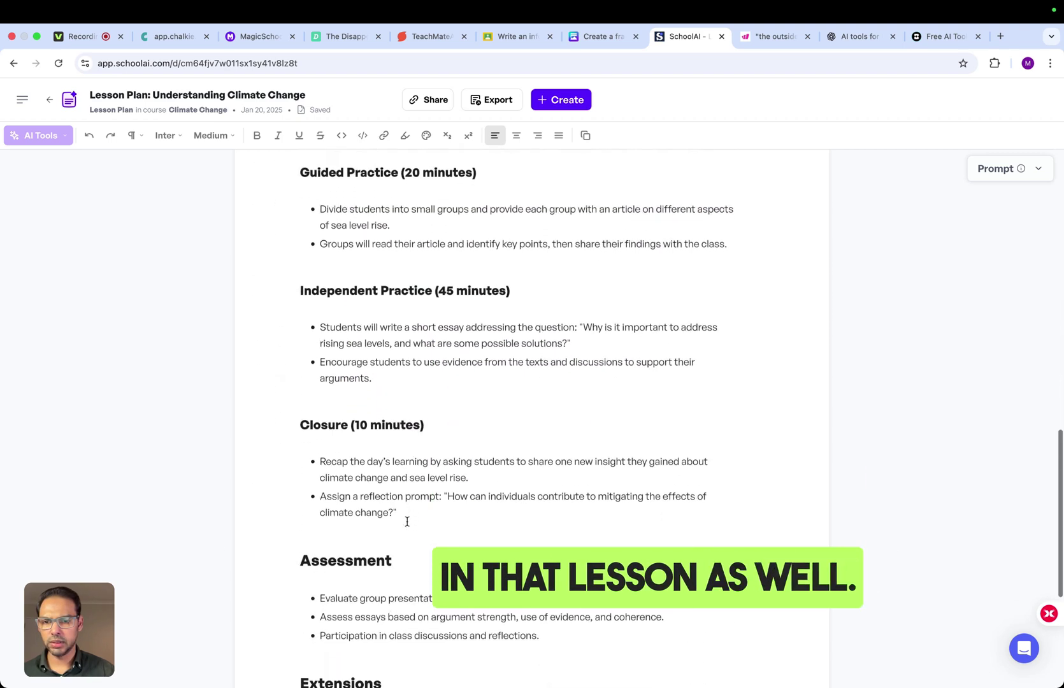
{"action": "scroll", "coordinate": [407, 521], "scroll_direction": "down", "scroll_amount": 3}
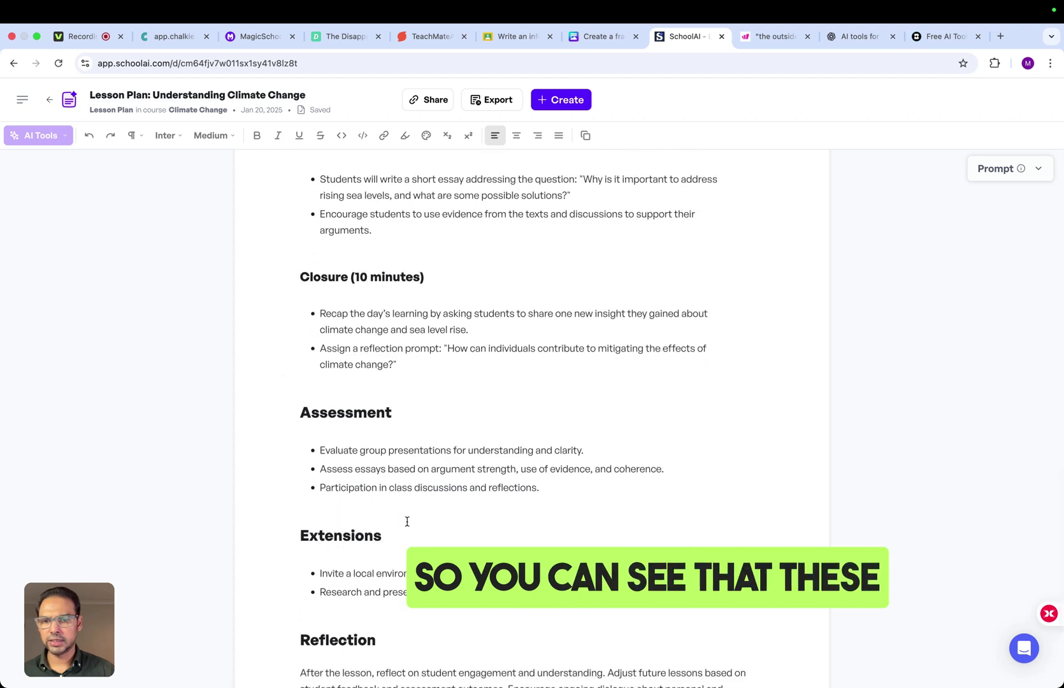
{"action": "scroll", "coordinate": [407, 522], "scroll_direction": "down", "scroll_amount": 1}
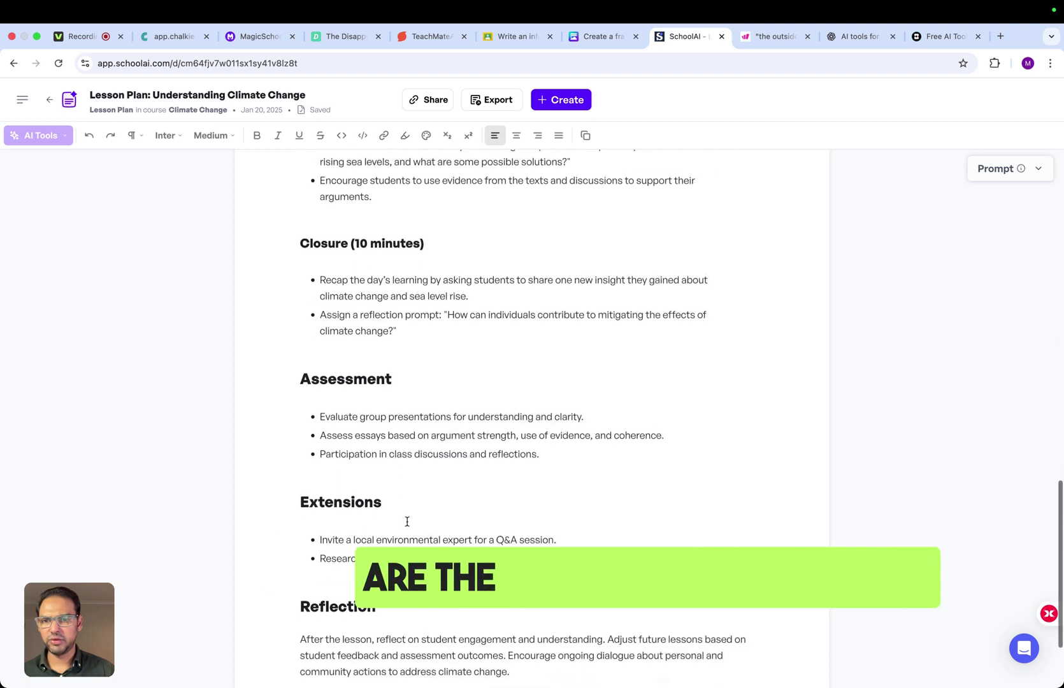
{"action": "left_click", "coordinate": [12, 65]}
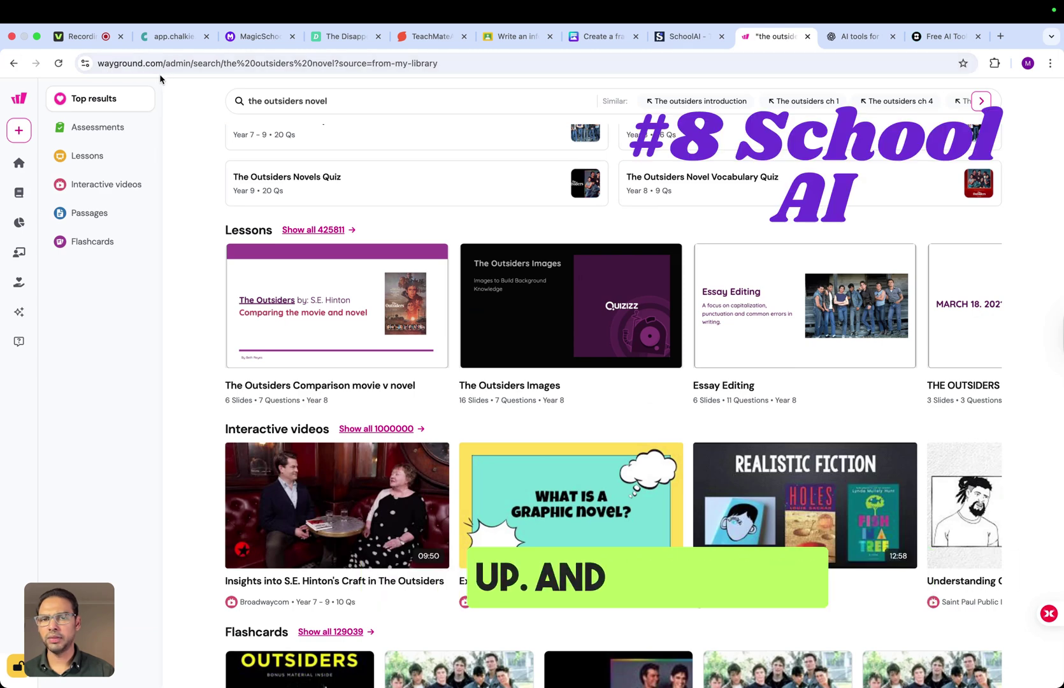
Look over The Outsiders lesson cards, then select the old 'the outsiders novel' query.
{"action": "mouse_move", "coordinate": [631, 360]}
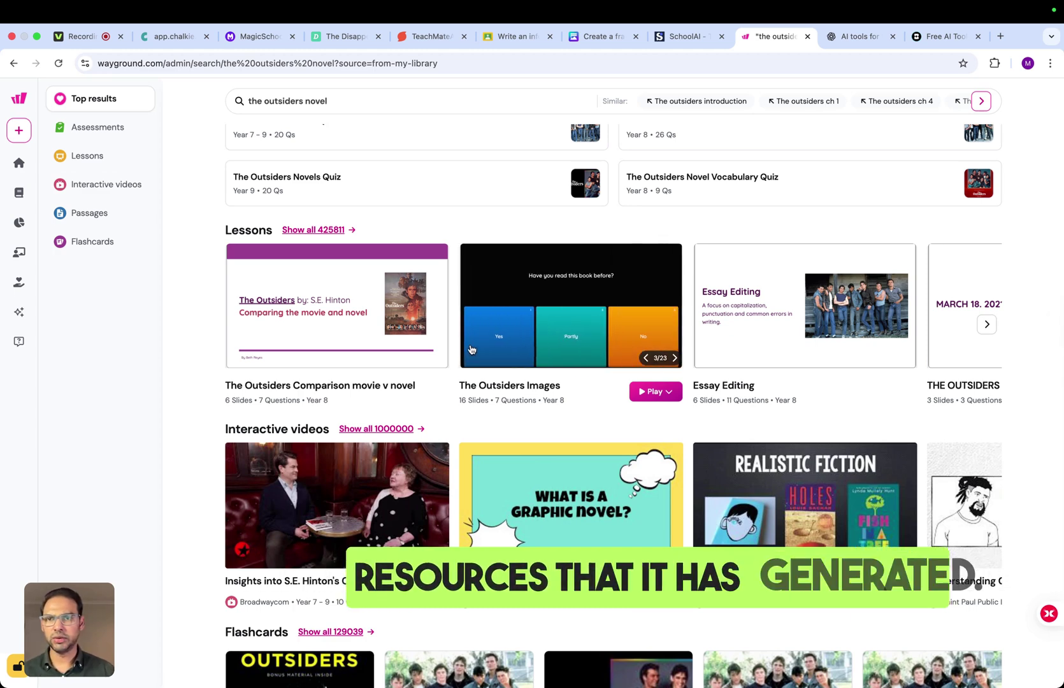
{"action": "left_click", "coordinate": [330, 102]}
{"action": "left_click_drag", "start_coordinate": [329, 102], "coordinate": [254, 100]}
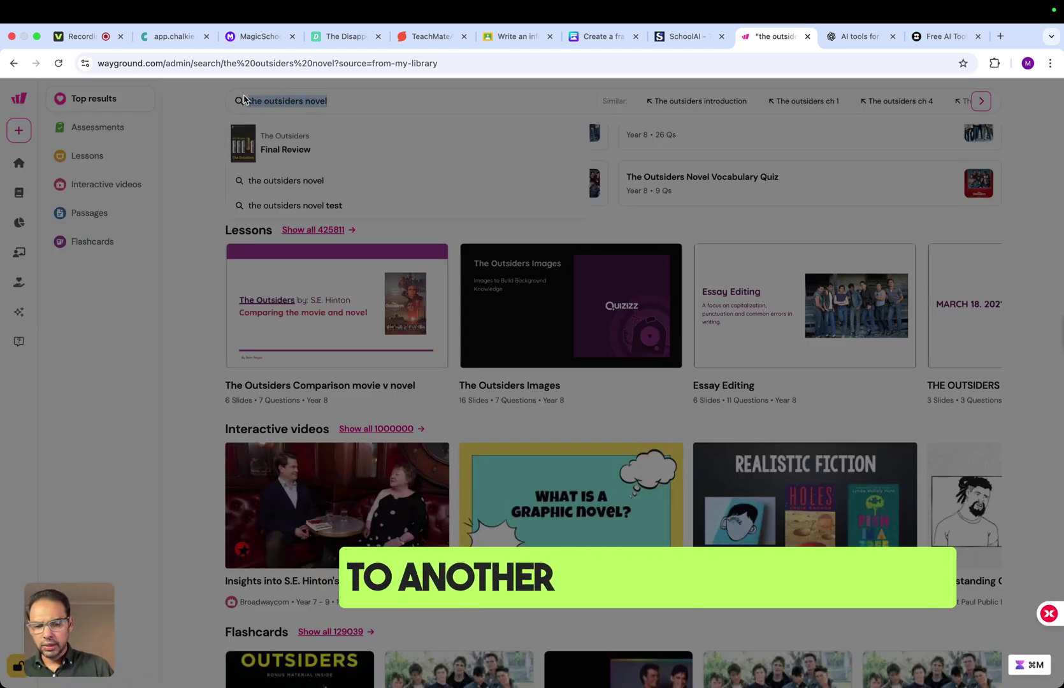
Search Wayground for 'percentages' and scroll through the lessons, interactive videos and flashcards.
{"action": "type", "text": "pe"}
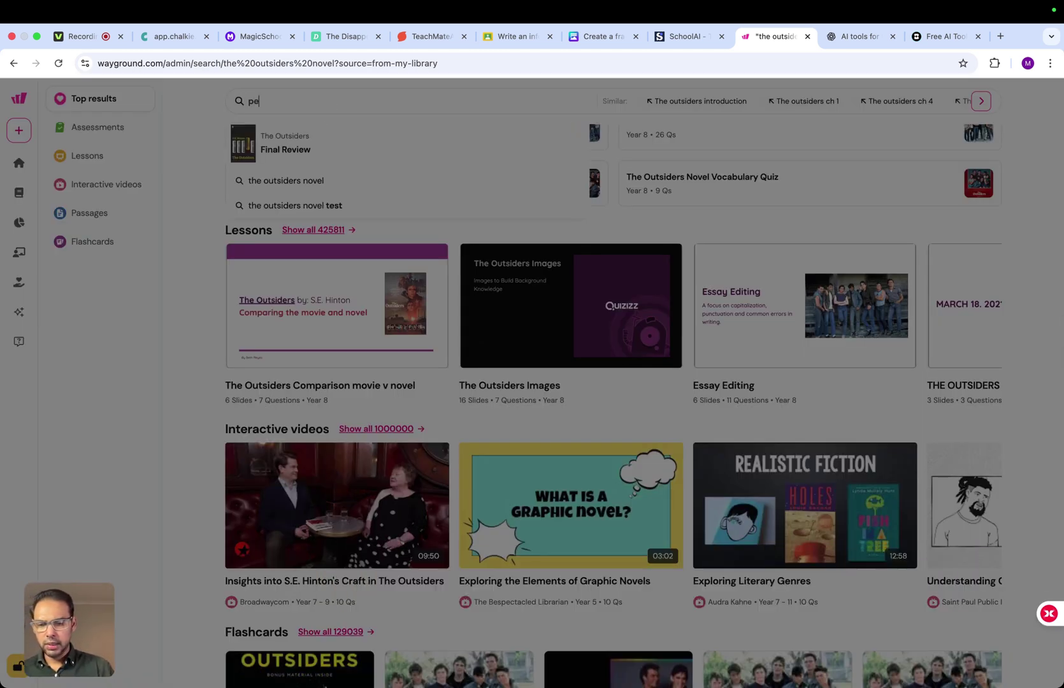
{"action": "type", "text": "rcentages"}
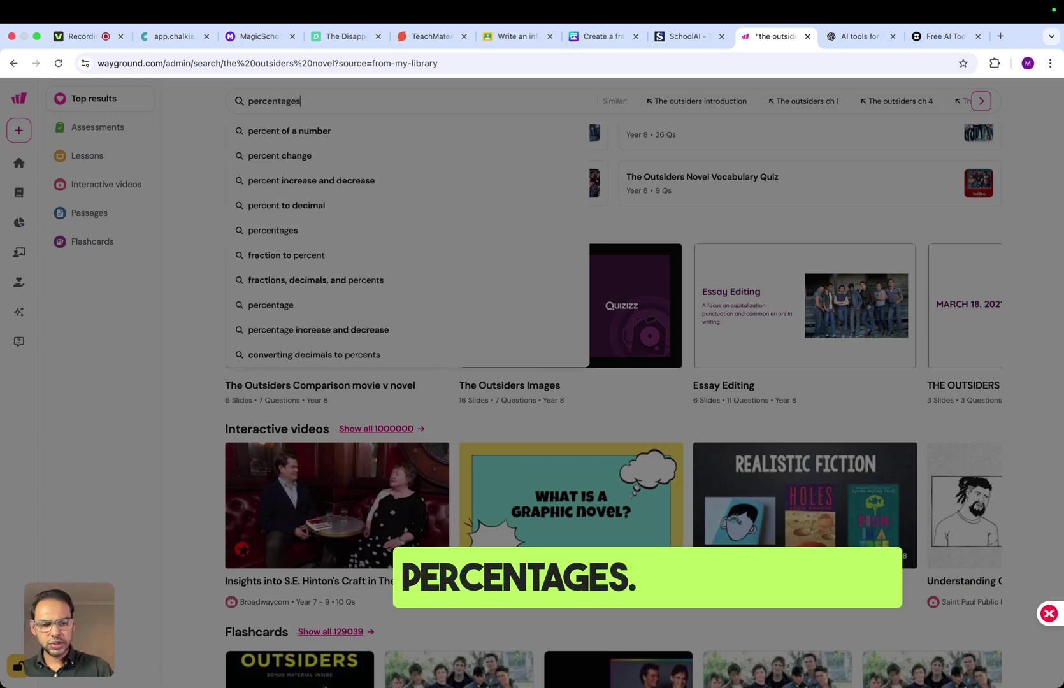
{"action": "key", "text": "Return"}
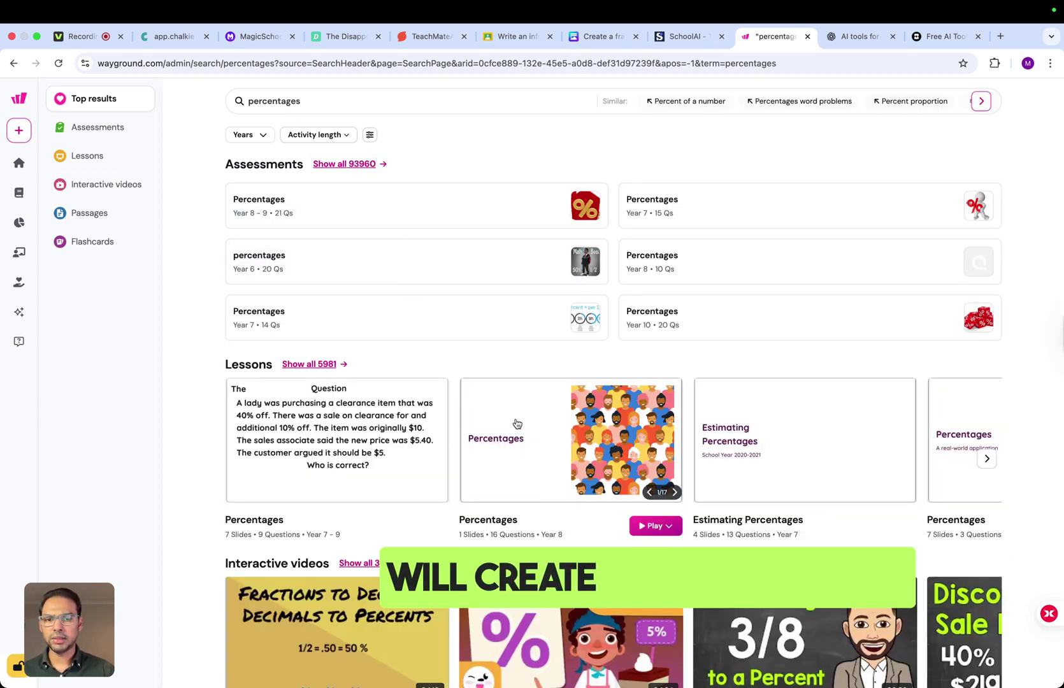
{"action": "scroll", "coordinate": [516, 425], "scroll_direction": "down", "scroll_amount": 2}
{"action": "scroll", "coordinate": [516, 424], "scroll_direction": "down", "scroll_amount": 4}
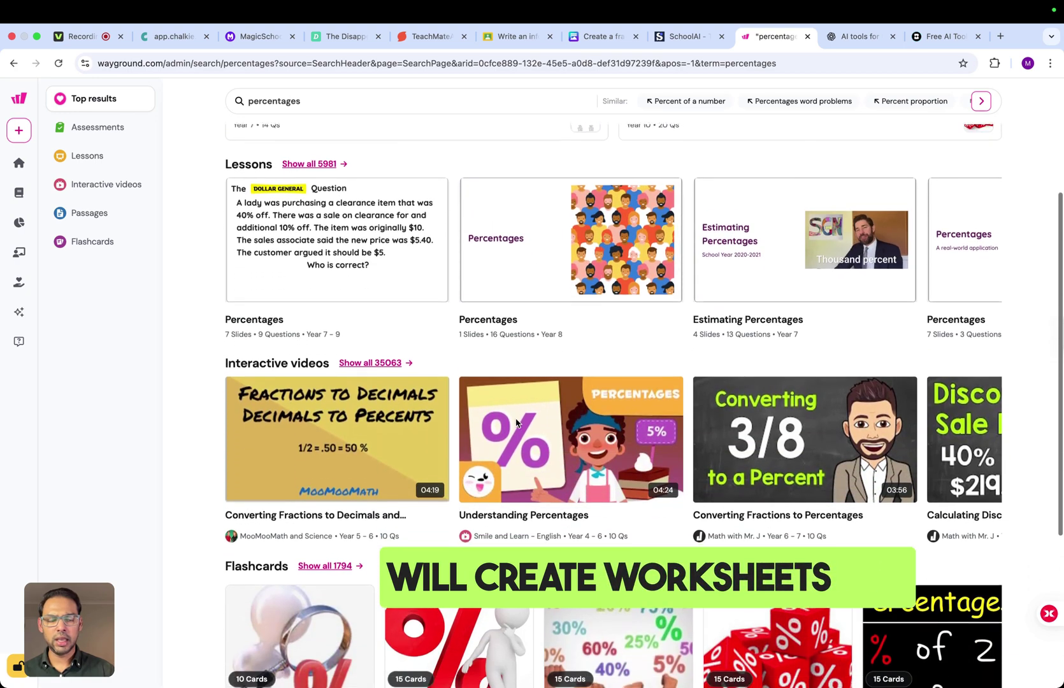
{"action": "scroll", "coordinate": [517, 425], "scroll_direction": "down", "scroll_amount": 4}
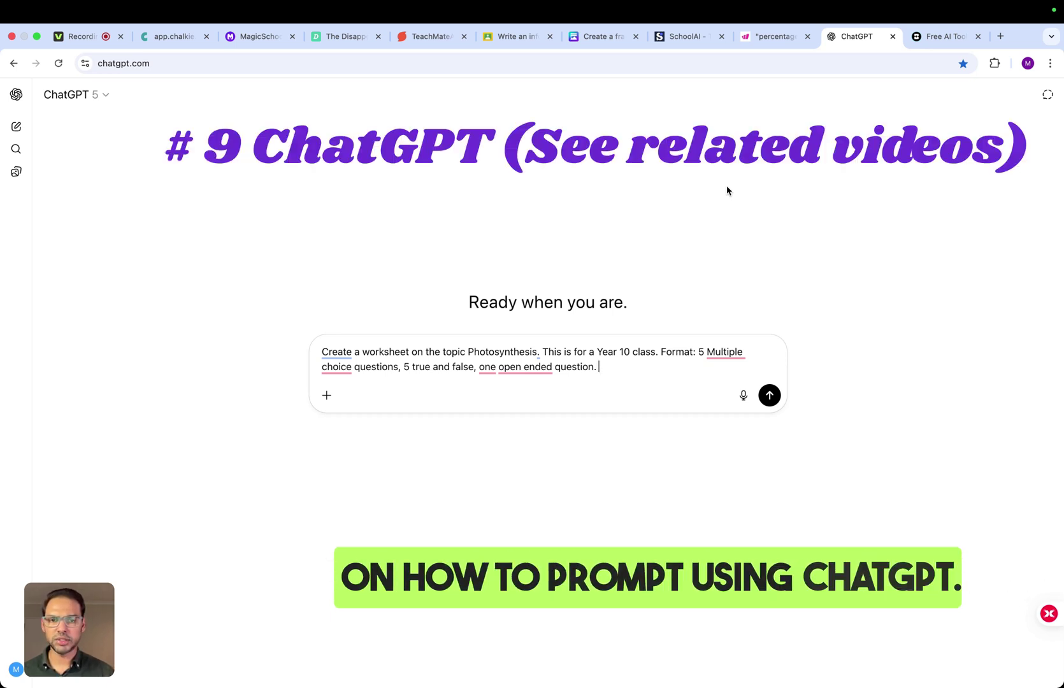
Submit the Year 10 Photosynthesis worksheet prompt to ChatGPT for generation.
{"action": "left_click", "coordinate": [776, 404]}
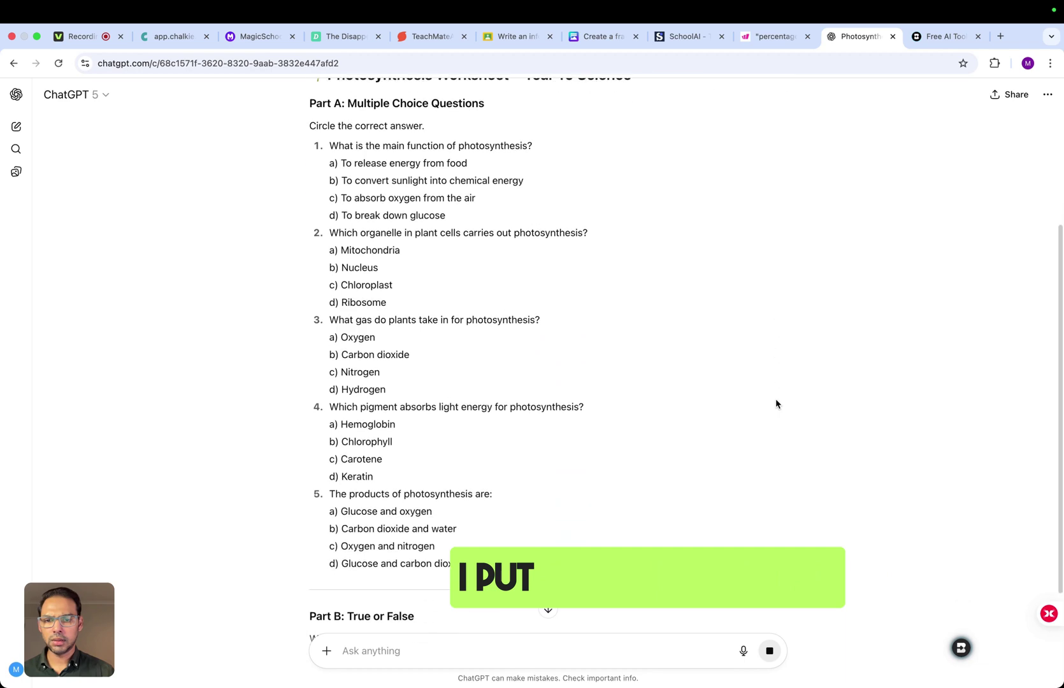
Switch to Brisk's Free AI Tools tab and scroll through its Favorite AI tools and instructional materials cards.
{"action": "key", "text": "ctrl+Tab"}
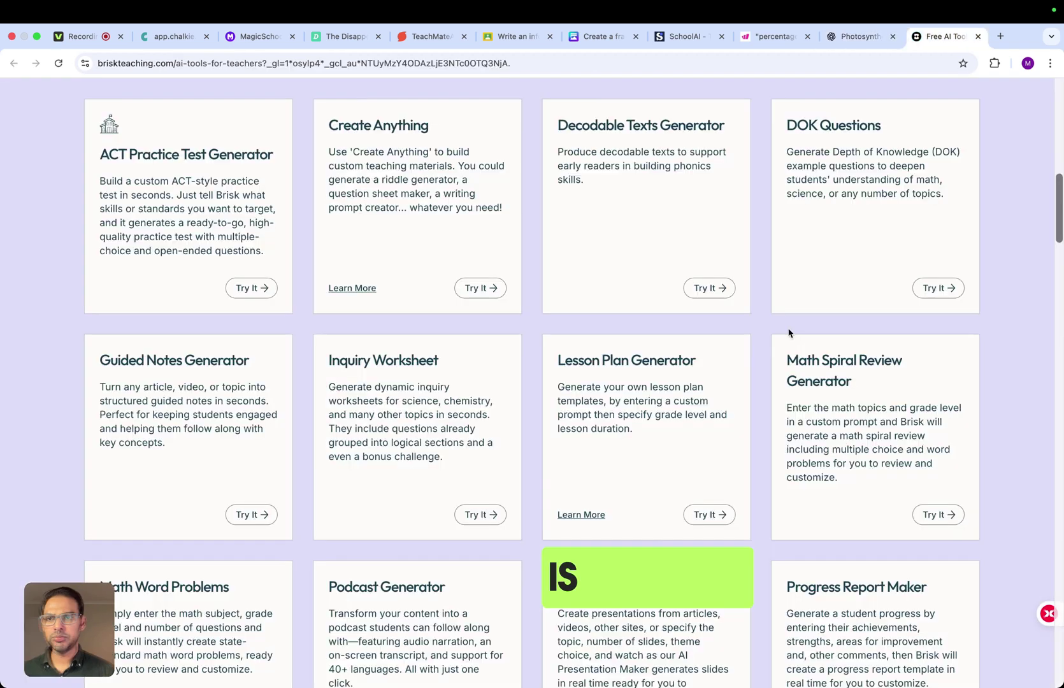
{"action": "scroll", "coordinate": [788, 333], "scroll_direction": "up", "scroll_amount": 6}
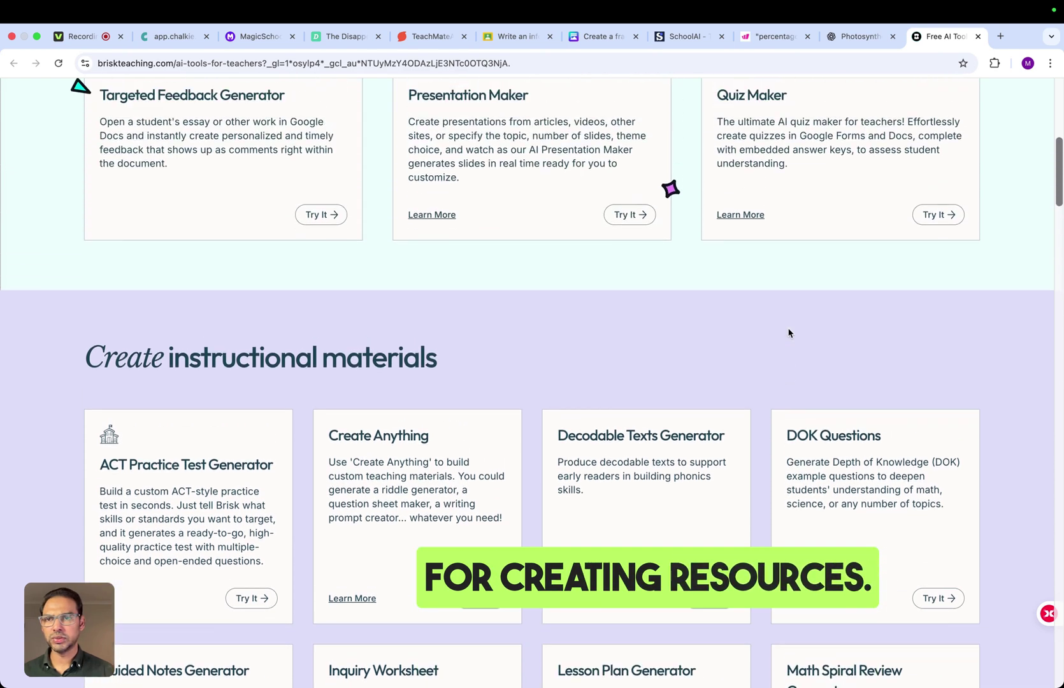
{"action": "scroll", "coordinate": [789, 333], "scroll_direction": "up", "scroll_amount": 2}
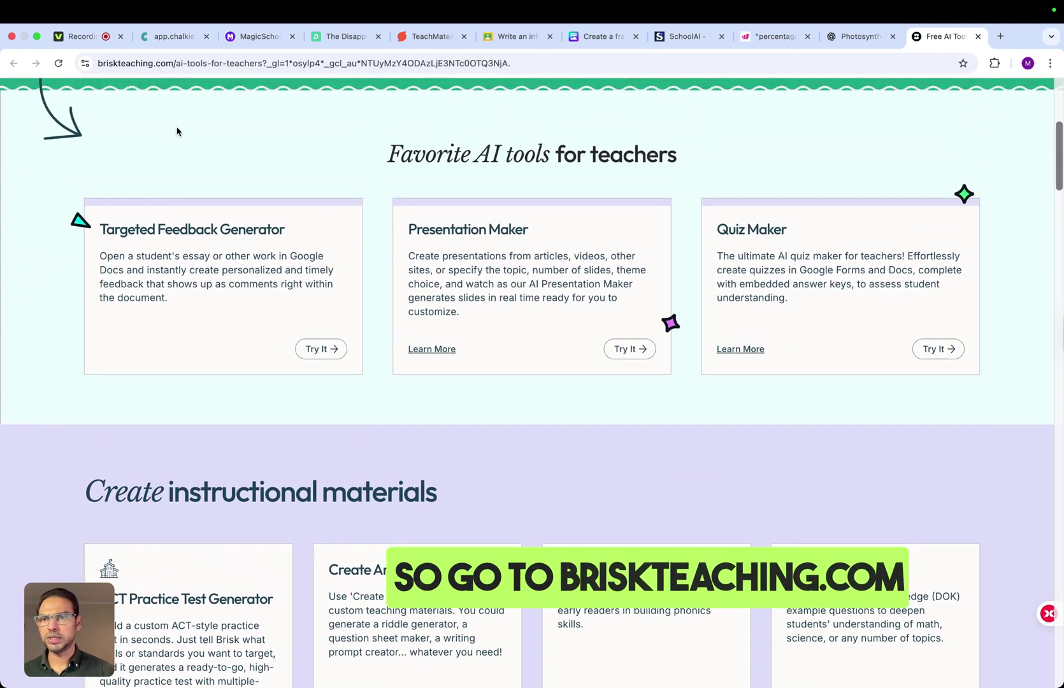
{"action": "scroll", "coordinate": [348, 206], "scroll_direction": "down", "scroll_amount": 3}
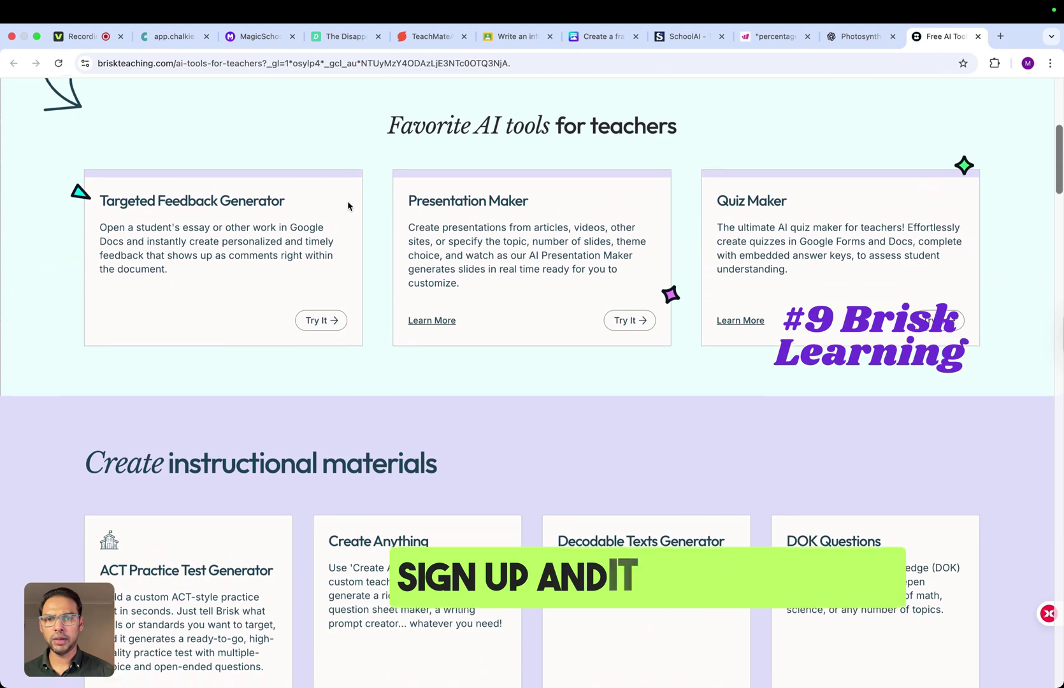
{"action": "scroll", "coordinate": [348, 206], "scroll_direction": "down", "scroll_amount": 5}
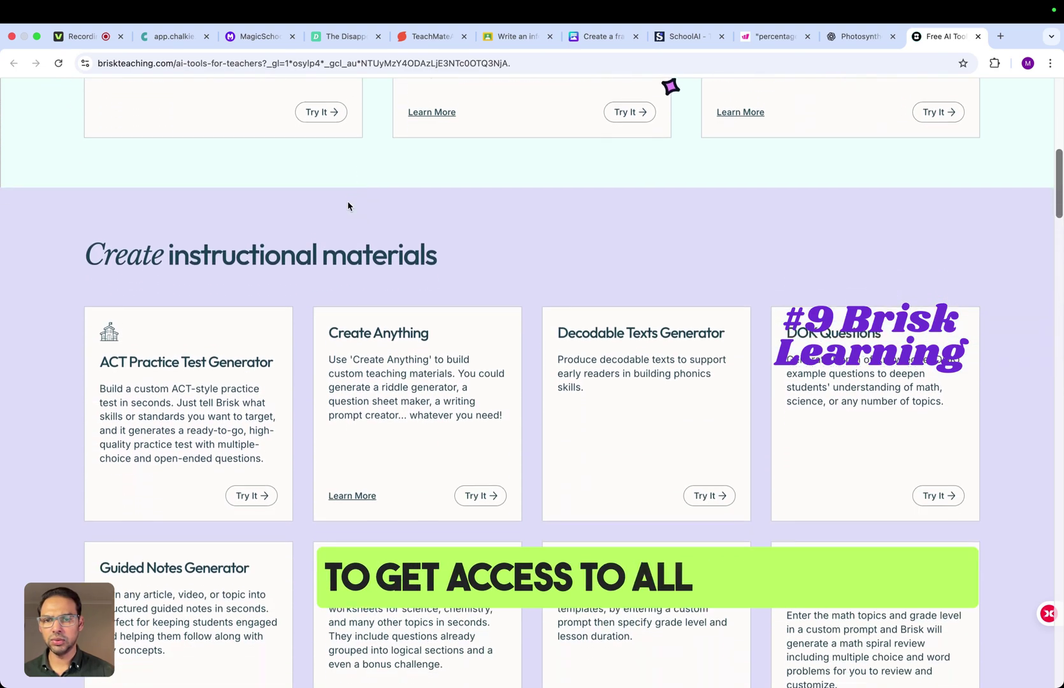
{"action": "scroll", "coordinate": [473, 391], "scroll_direction": "down", "scroll_amount": 4}
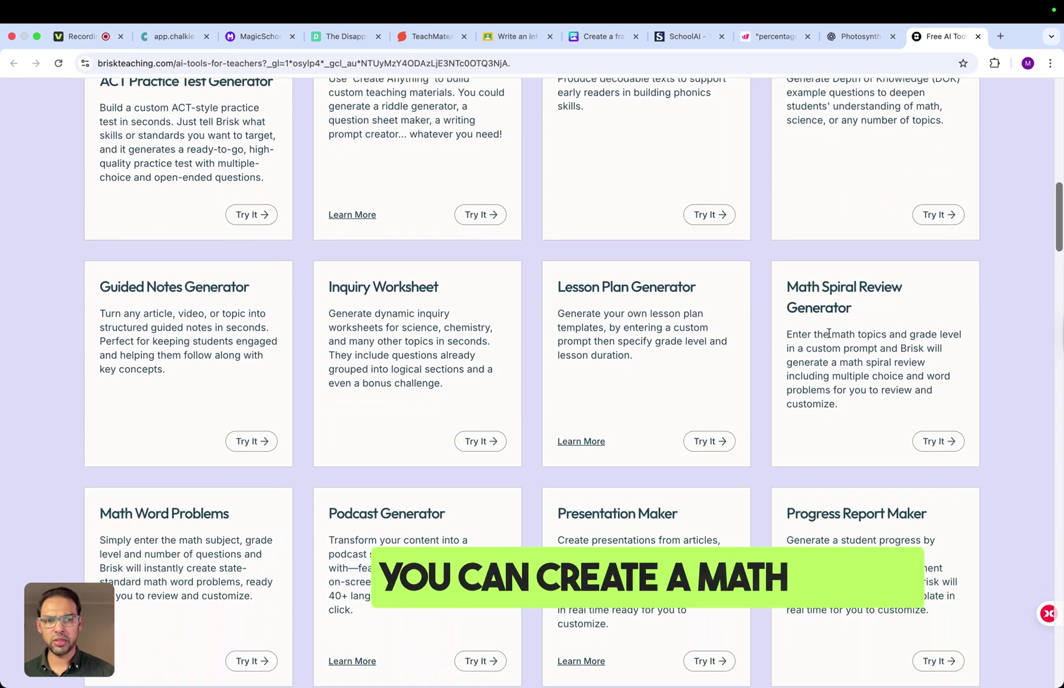
{"action": "scroll", "coordinate": [827, 332], "scroll_direction": "down", "scroll_amount": 3}
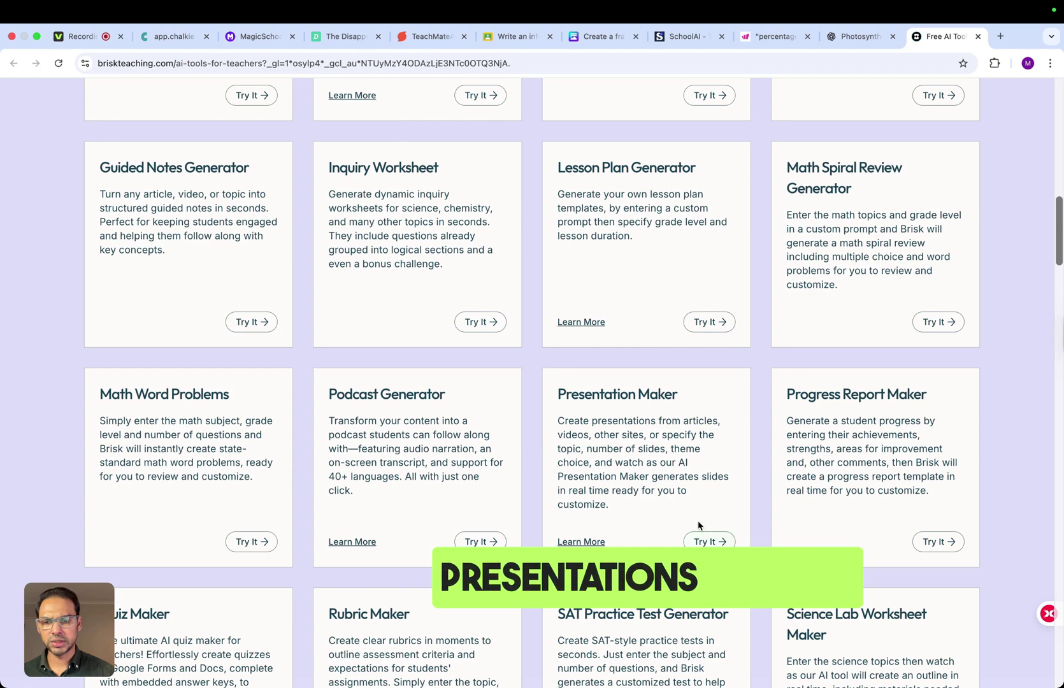
{"action": "scroll", "coordinate": [624, 478], "scroll_direction": "down", "scroll_amount": 2}
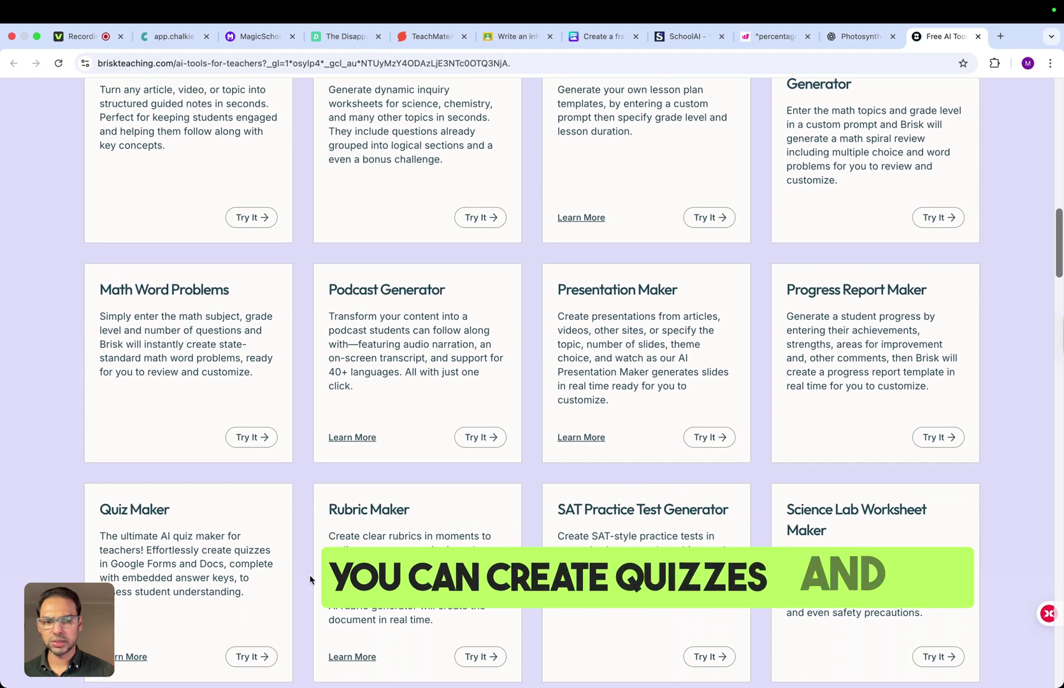
{"action": "scroll", "coordinate": [310, 579], "scroll_direction": "down", "scroll_amount": 4}
{"action": "scroll", "coordinate": [310, 579], "scroll_direction": "down", "scroll_amount": 1}
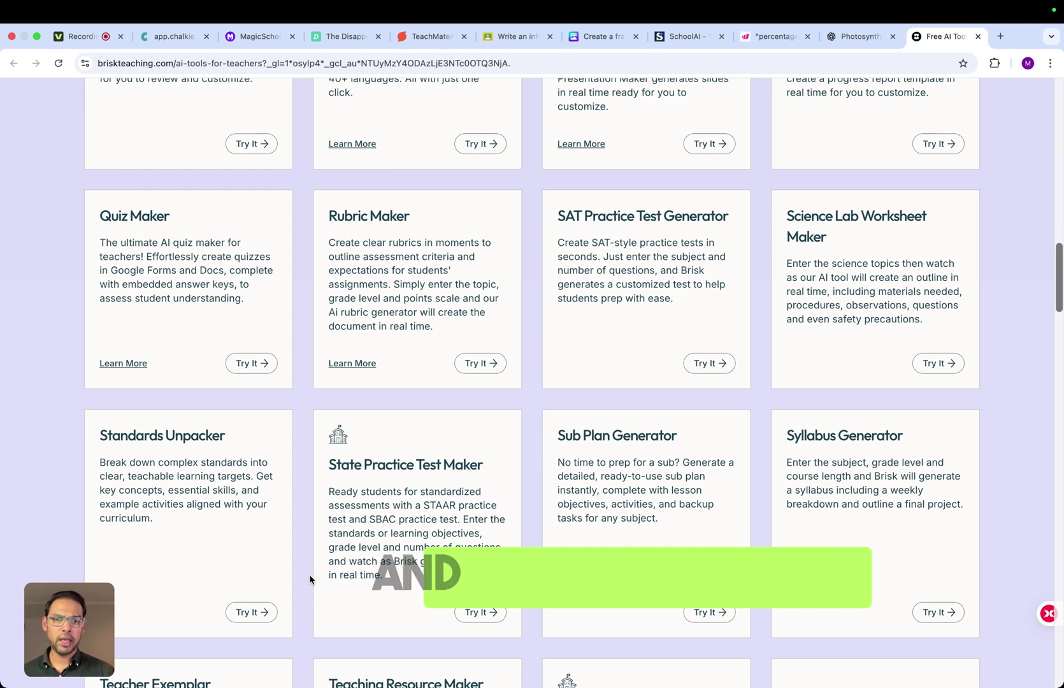
{"action": "scroll", "coordinate": [310, 579], "scroll_direction": "down", "scroll_amount": 4}
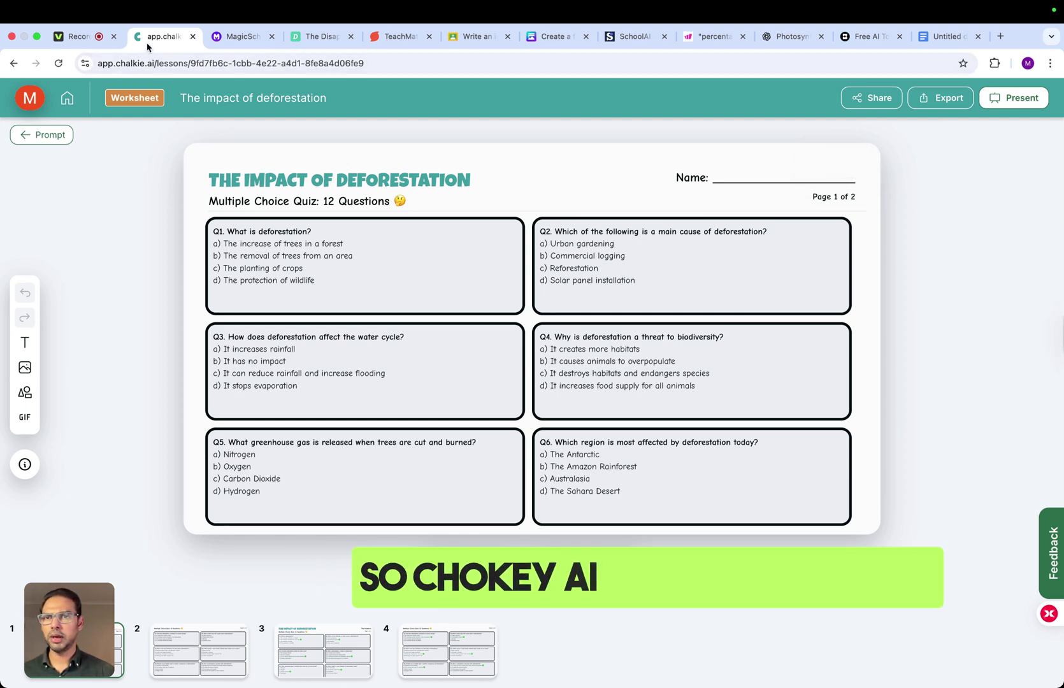
Step through the MagicSchool, reading, TeachMate, Classroom, Canva, SchoolAI, Wayground and ChatGPT tabs, ending on Brisk.
{"action": "left_click", "coordinate": [239, 36]}
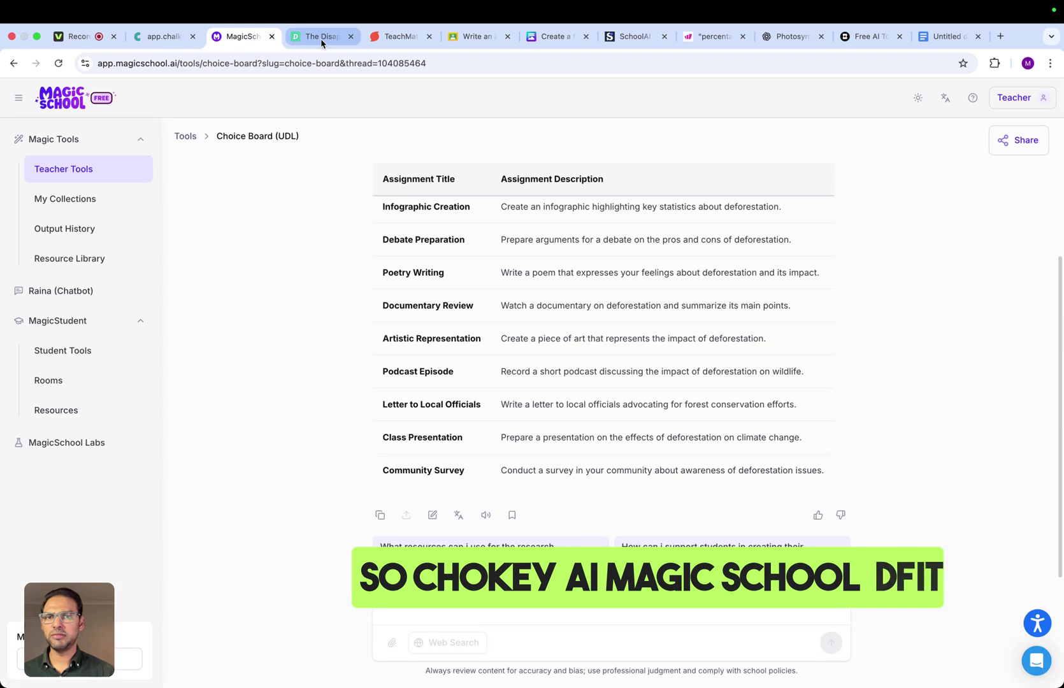
{"action": "left_click", "coordinate": [322, 36]}
{"action": "left_click", "coordinate": [399, 37]}
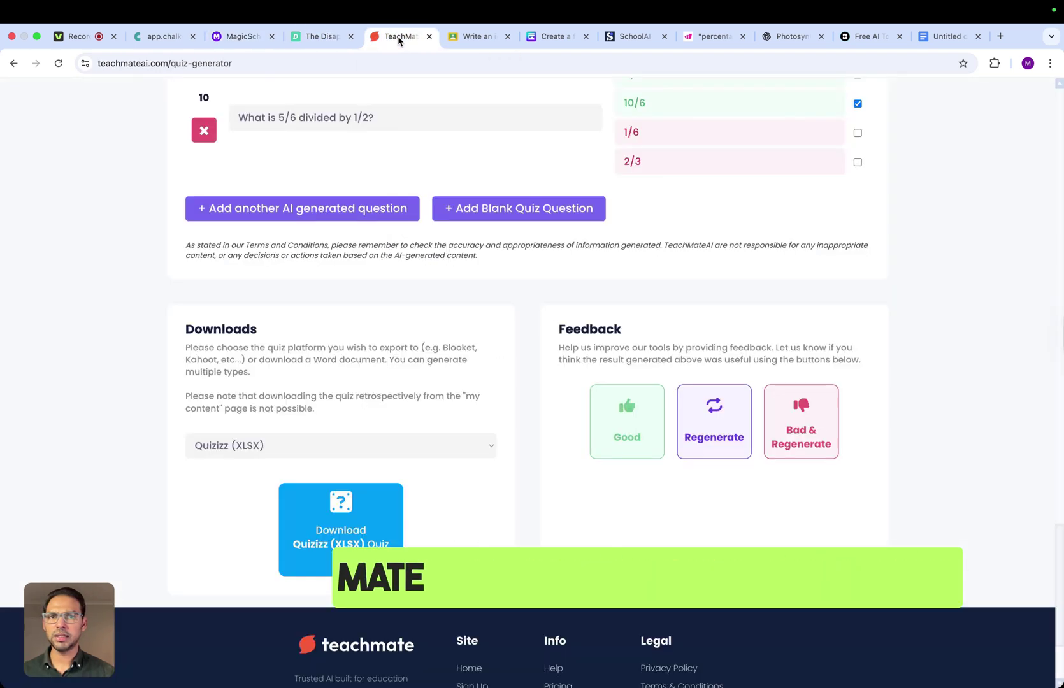
{"action": "left_click", "coordinate": [476, 40]}
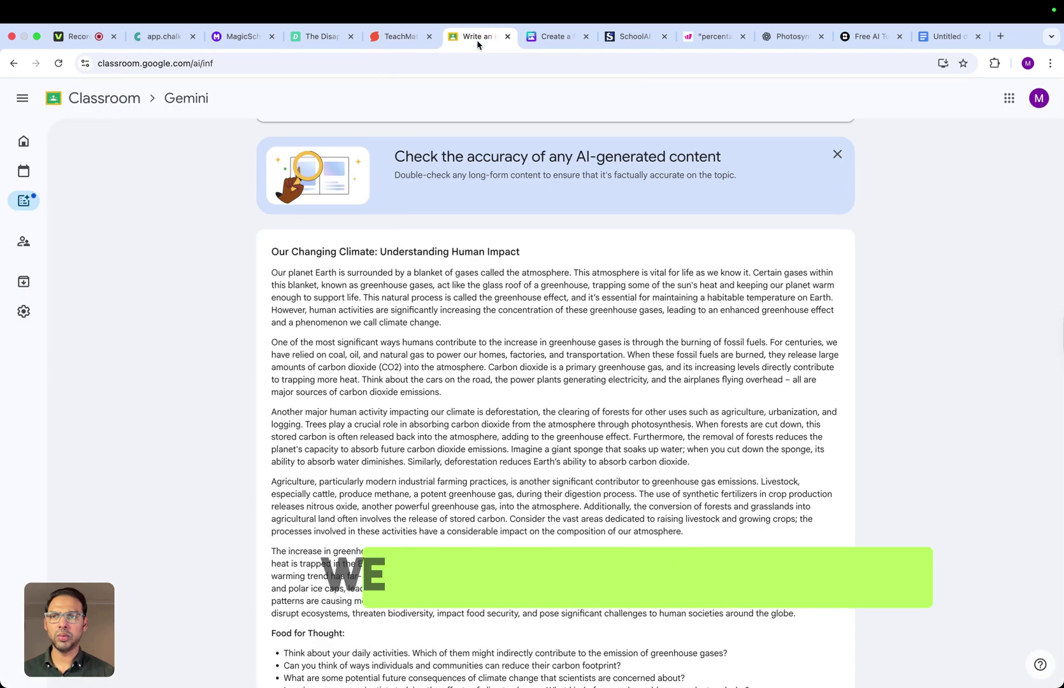
{"action": "left_click", "coordinate": [549, 46]}
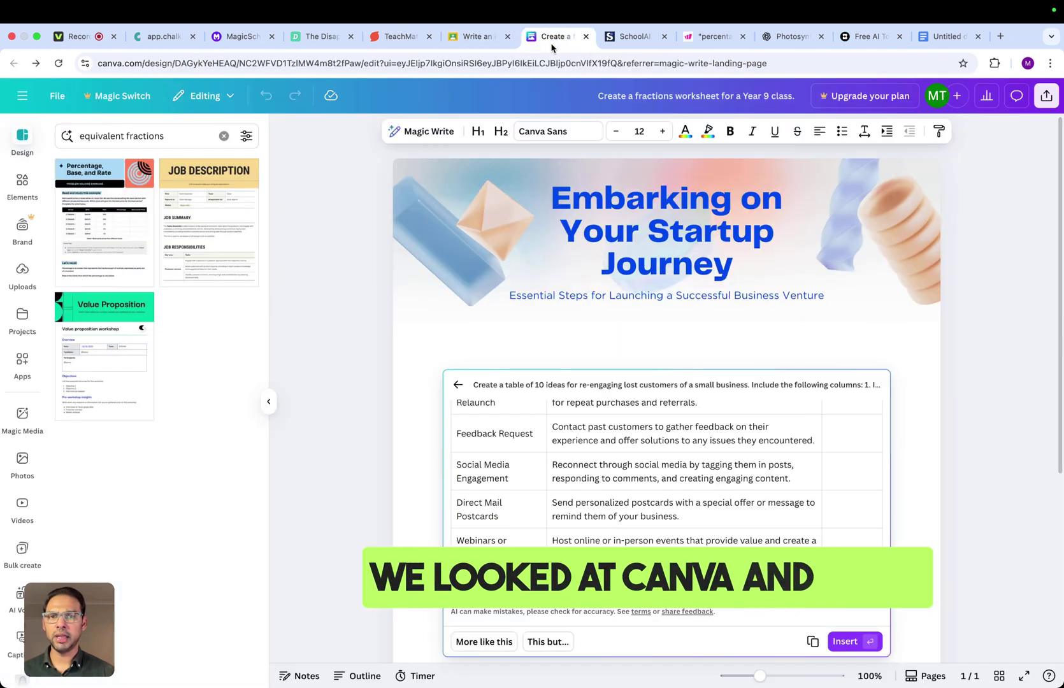
{"action": "left_click", "coordinate": [623, 40]}
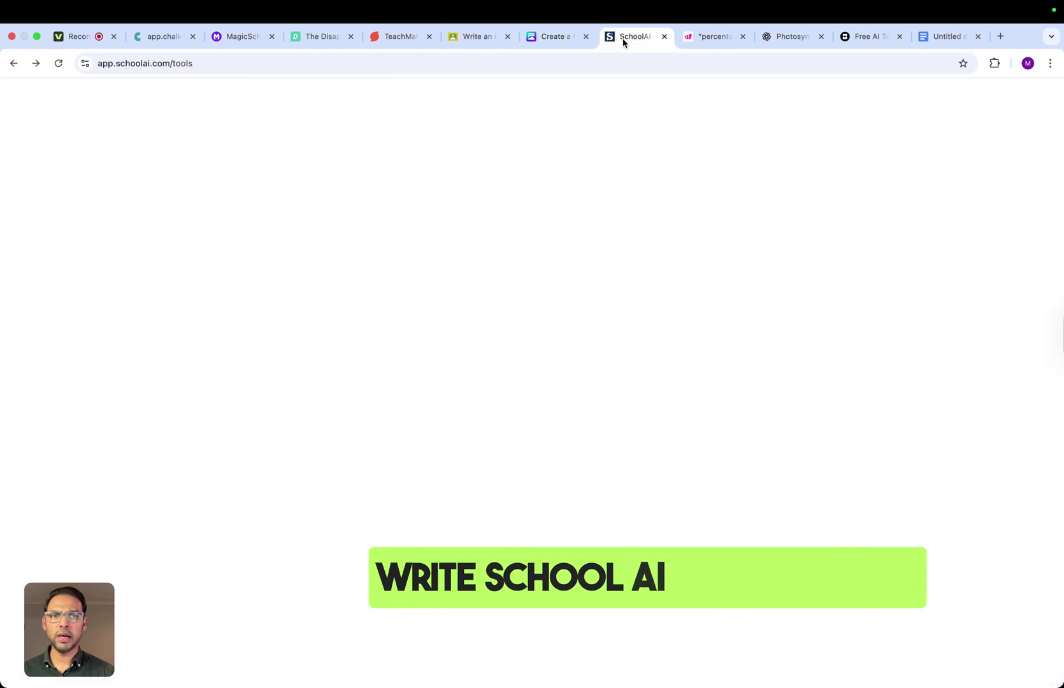
{"action": "left_click", "coordinate": [691, 39]}
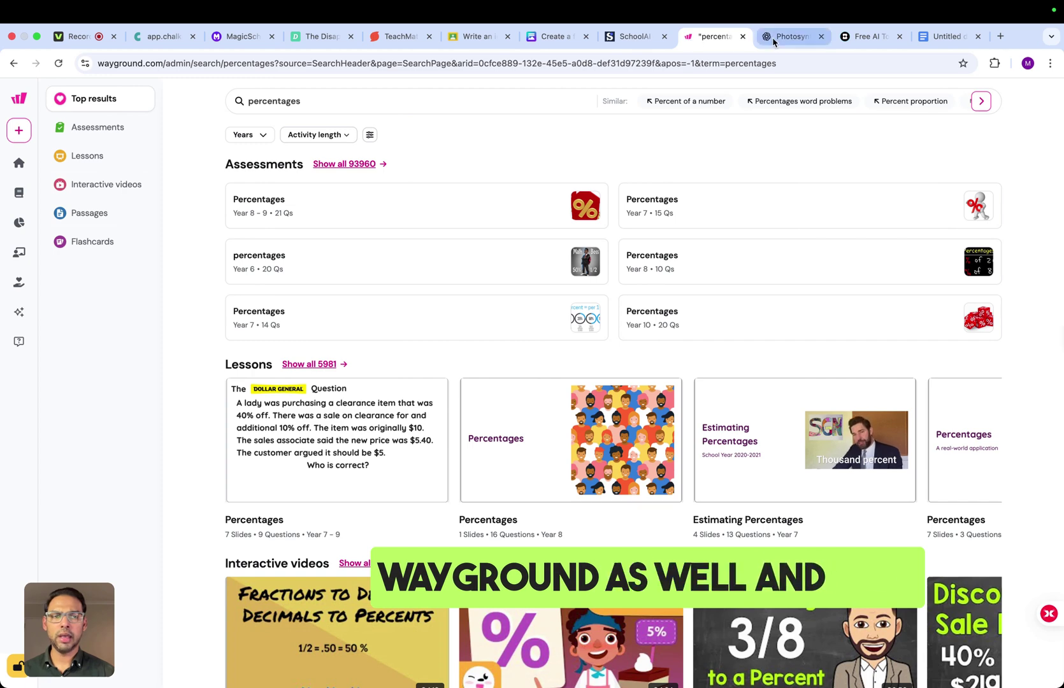
{"action": "left_click", "coordinate": [772, 37]}
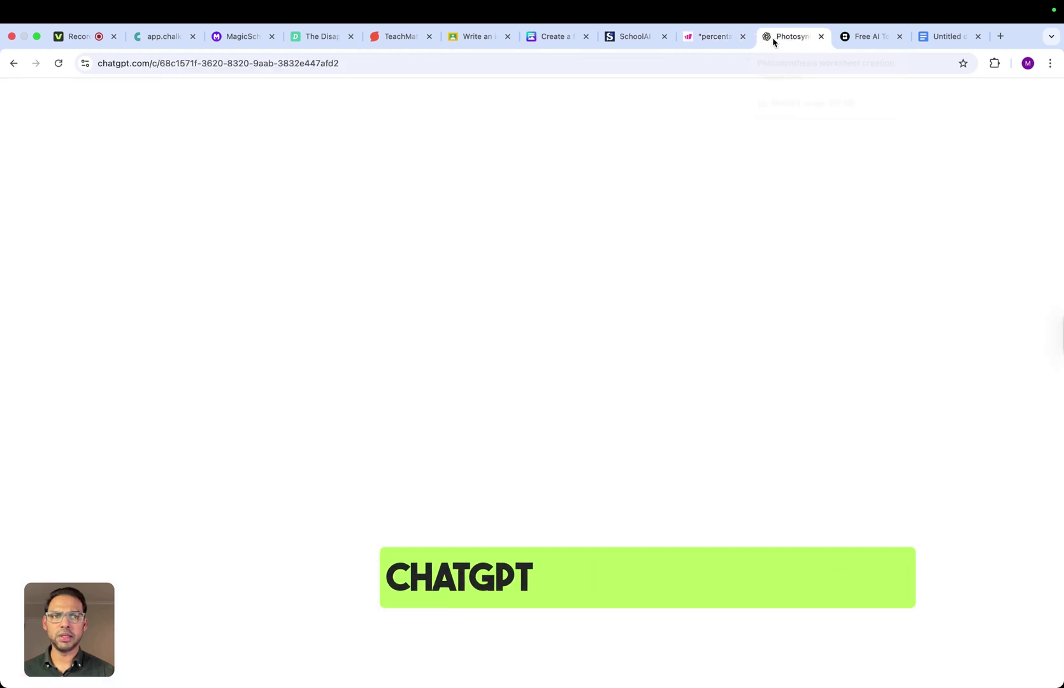
{"action": "left_click", "coordinate": [845, 43]}
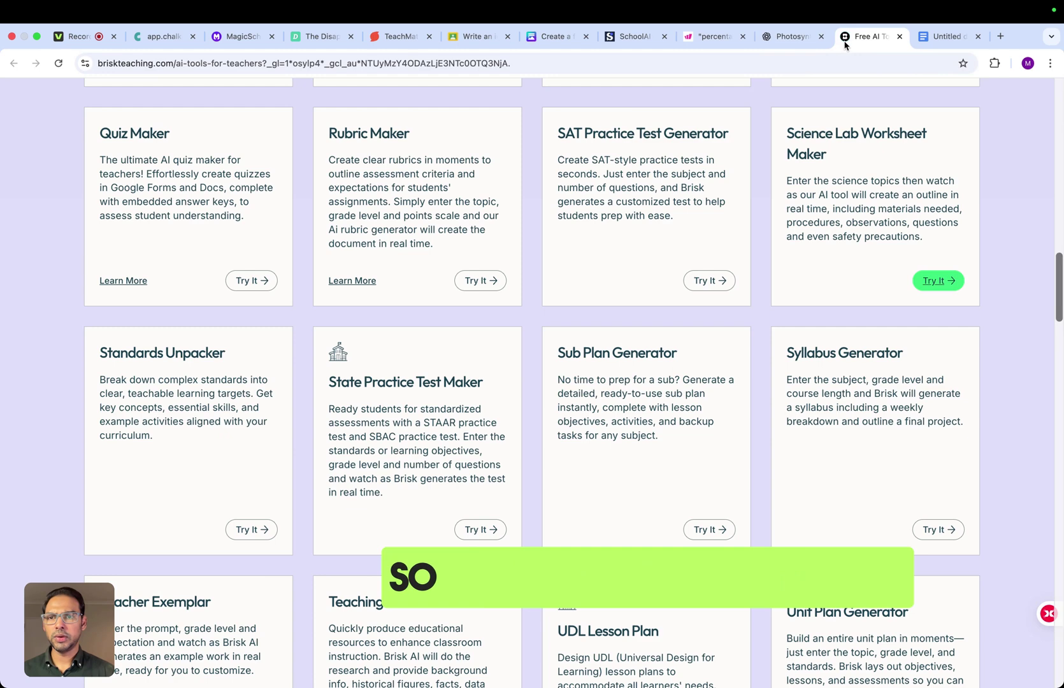